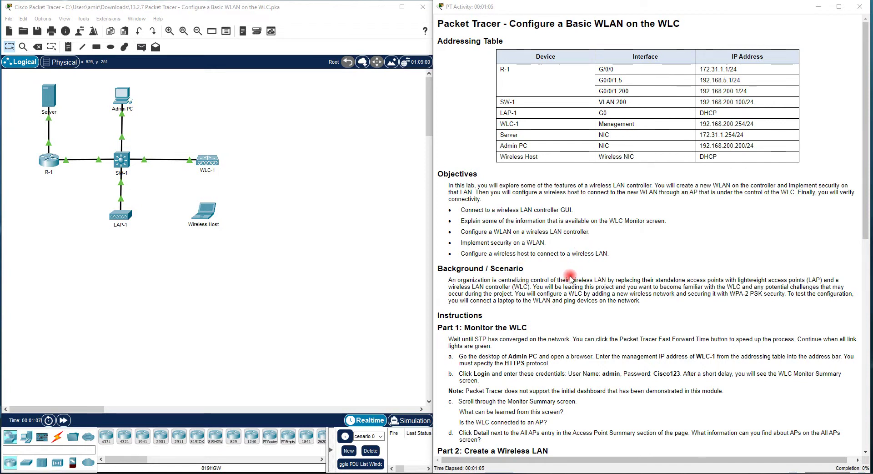
Step: Open the Web Browser on the Admin PC's Desktop
scroll(570, 278, down, 1)
scroll(570, 278, down, 2)
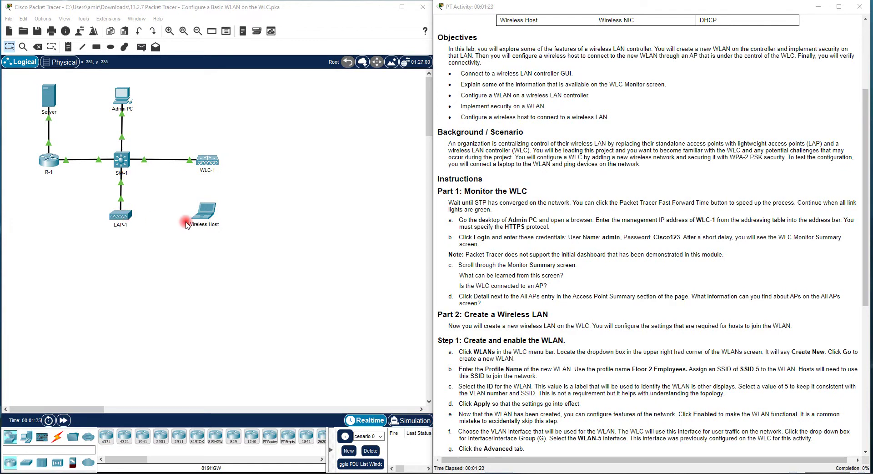
double_click(122, 97)
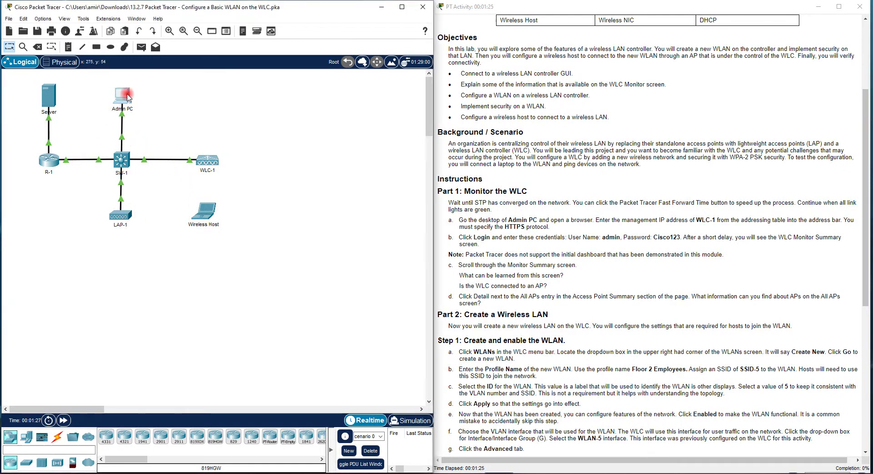
drag(521, 82, 304, 96)
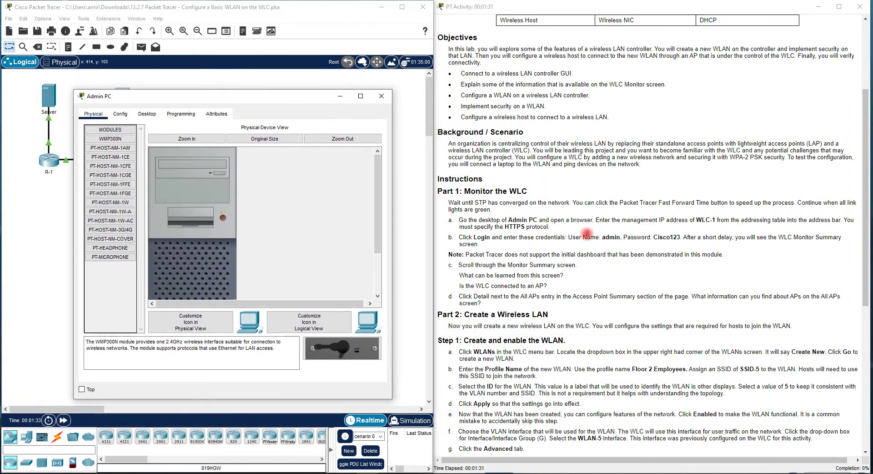
click(147, 113)
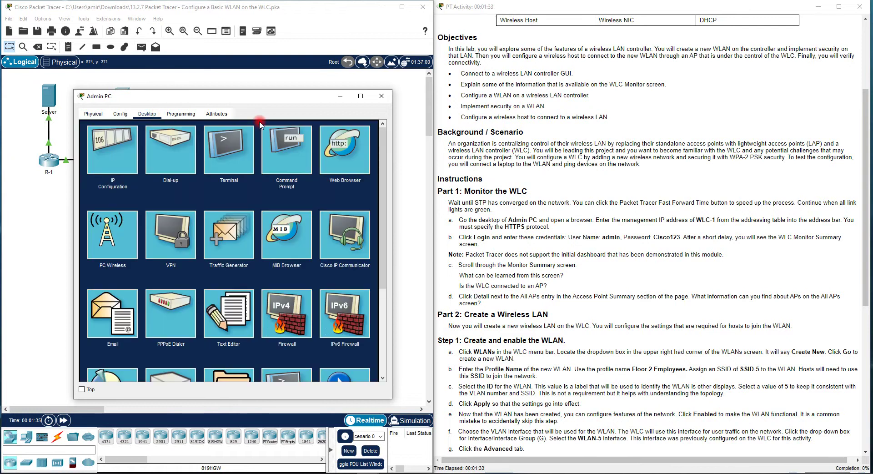
click(339, 150)
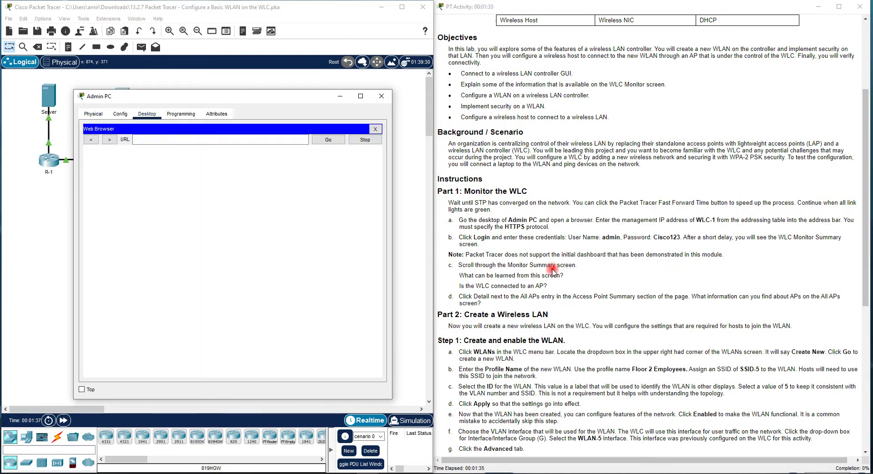
click(375, 129)
click(338, 154)
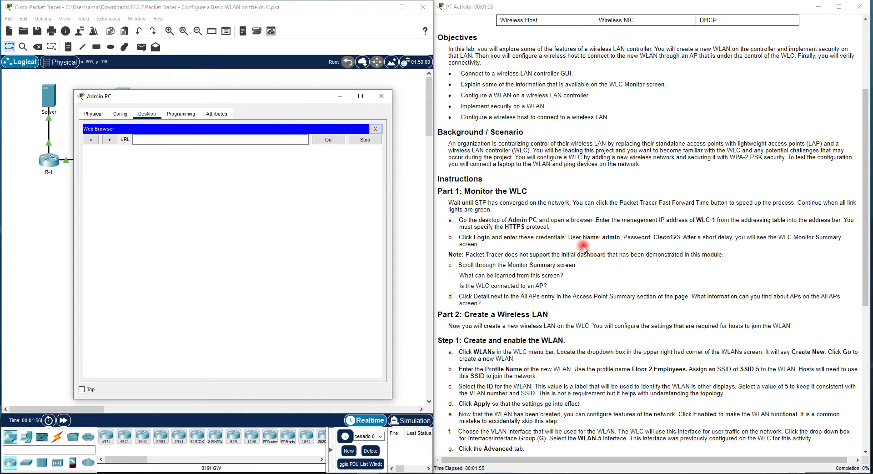
scroll(583, 247, up, 5)
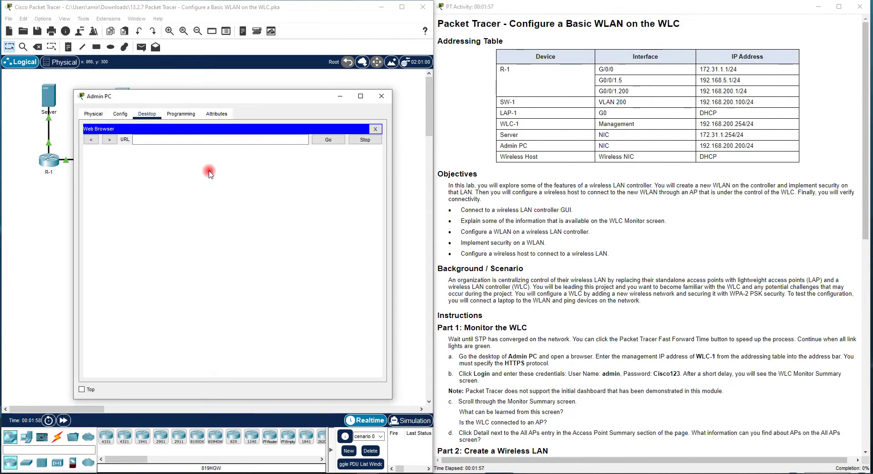
click(152, 143)
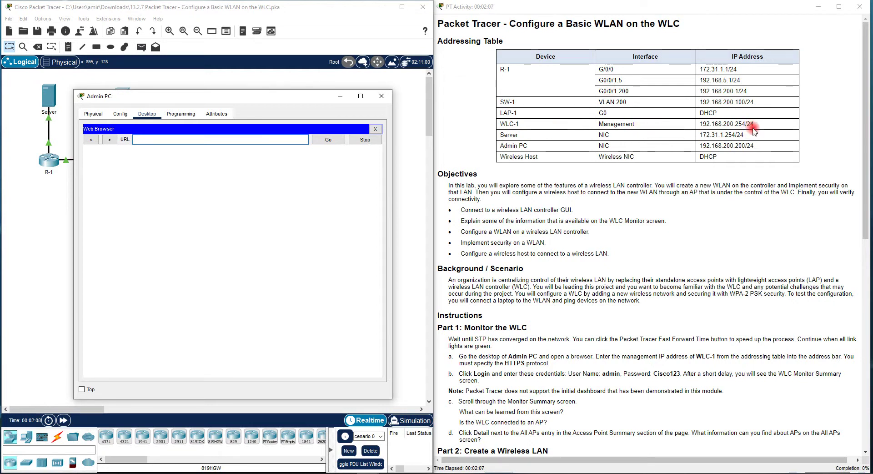
drag(747, 128, 708, 127)
right_click(707, 127)
click(714, 131)
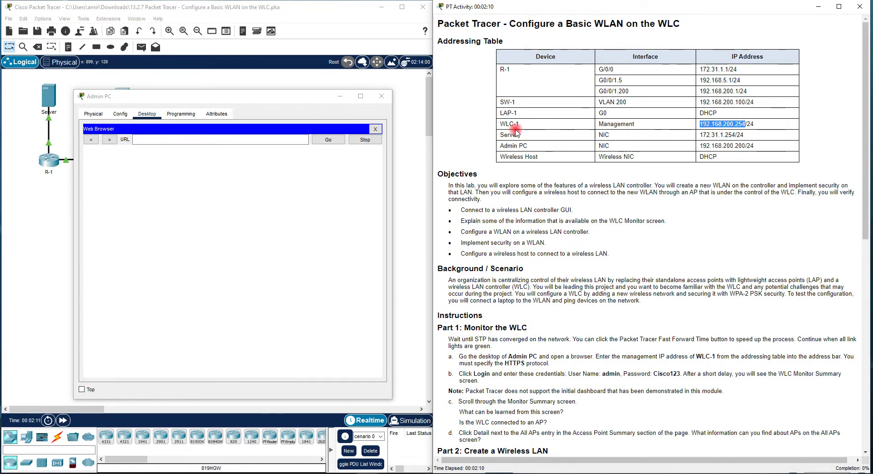
click(137, 134)
right_click(139, 136)
click(216, 184)
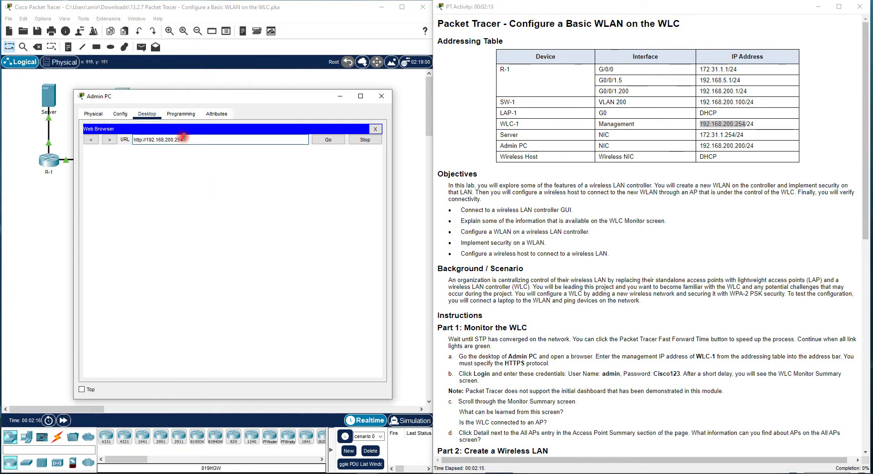
drag(141, 140, 139, 140)
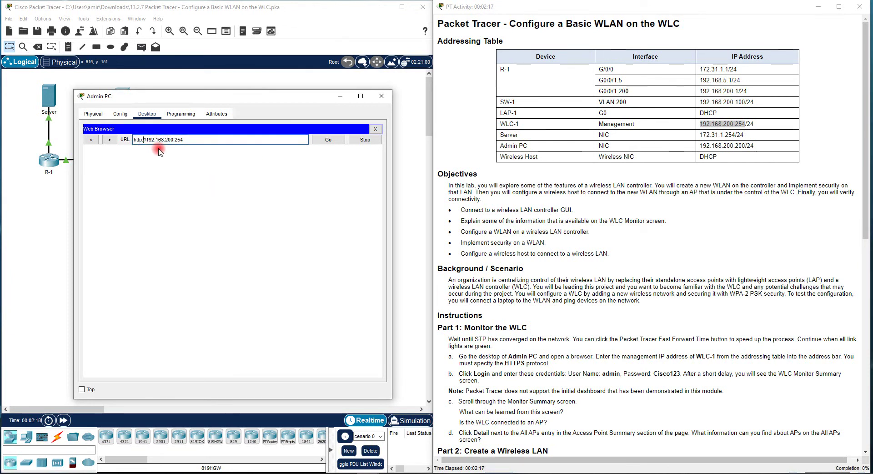
key(BackSpace)
key(Return)
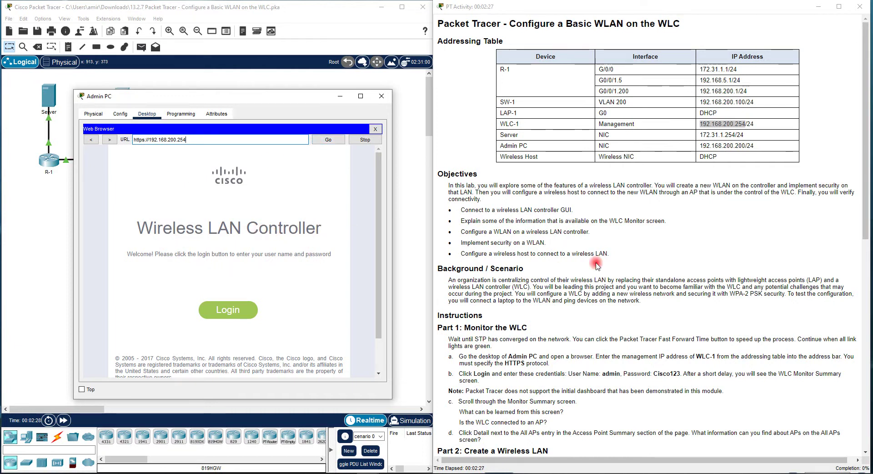
scroll(550, 314, down, 1)
Step: Log in to WLC-1 as admin using the password copied from the lab instructions
click(239, 314)
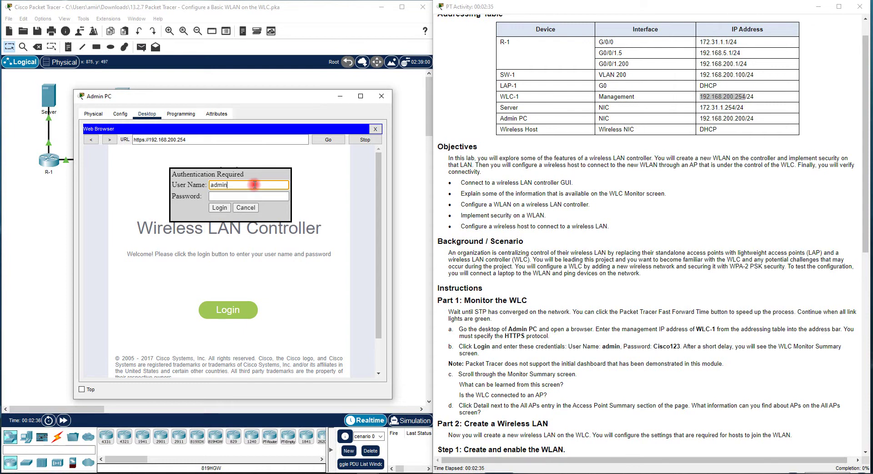
key(Tab)
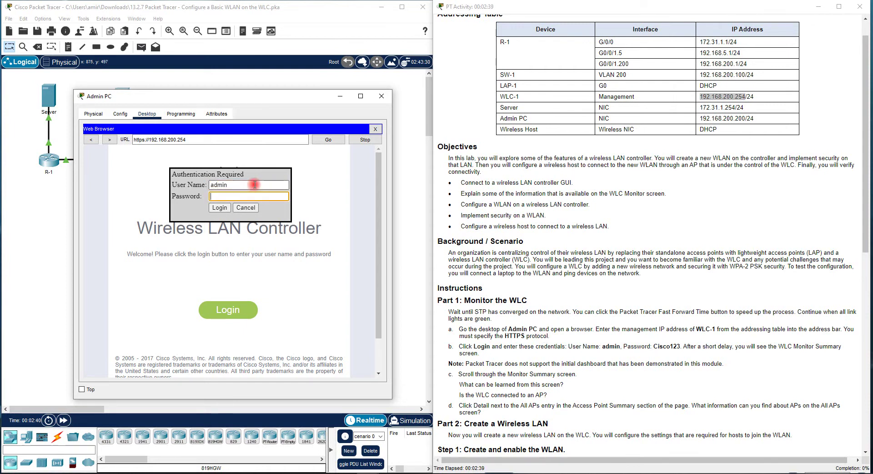
mouse_move(251, 95)
mouse_down()
mouse_move(255, 166)
mouse_move(272, 203)
mouse_move(214, 183)
mouse_move(239, 200)
mouse_move(262, 97)
mouse_up()
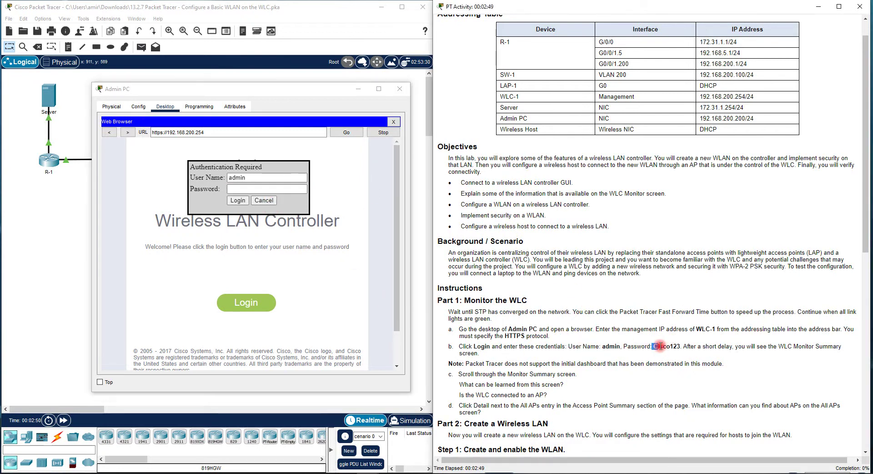
drag(654, 348, 674, 349)
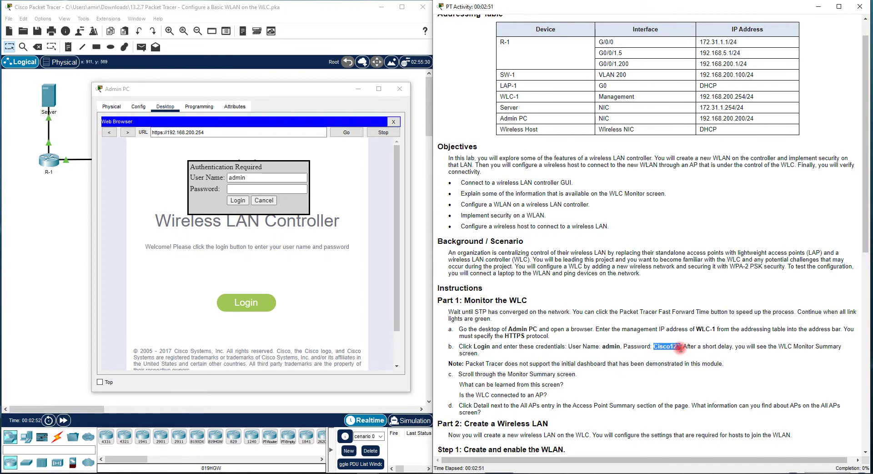
right_click(675, 346)
click(686, 349)
click(304, 189)
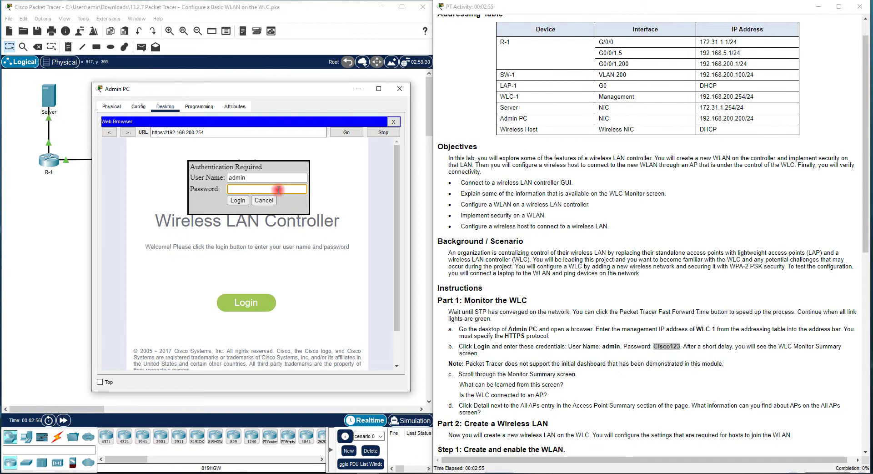
click(238, 200)
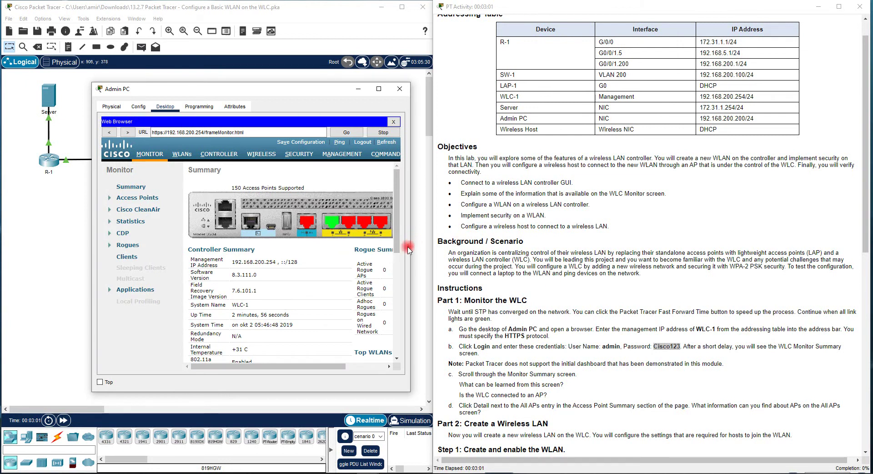
Step: Enlarge the Admin PC window to review the Summary: version 8.3.111.0, system name WLC-1
drag(410, 253, 431, 253)
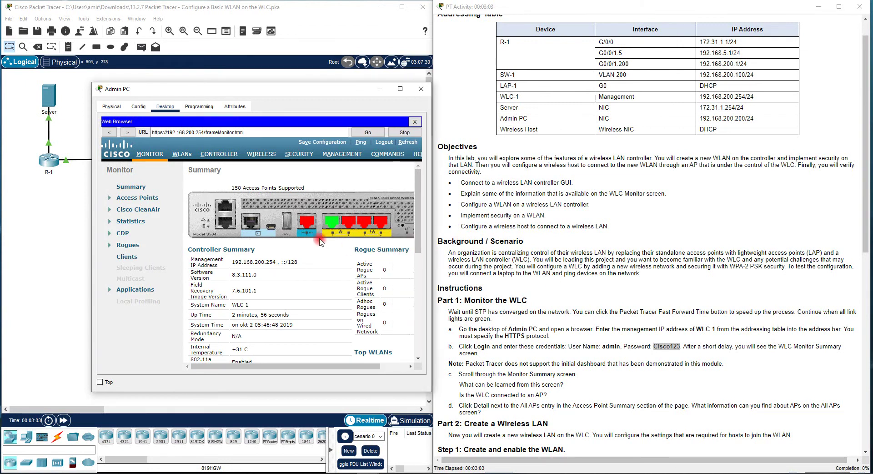
drag(285, 89, 232, 94)
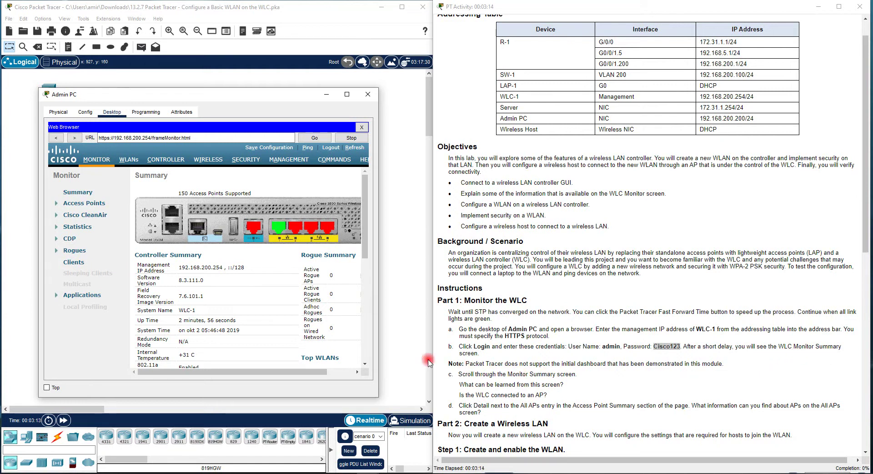
scroll(356, 258, down, 1)
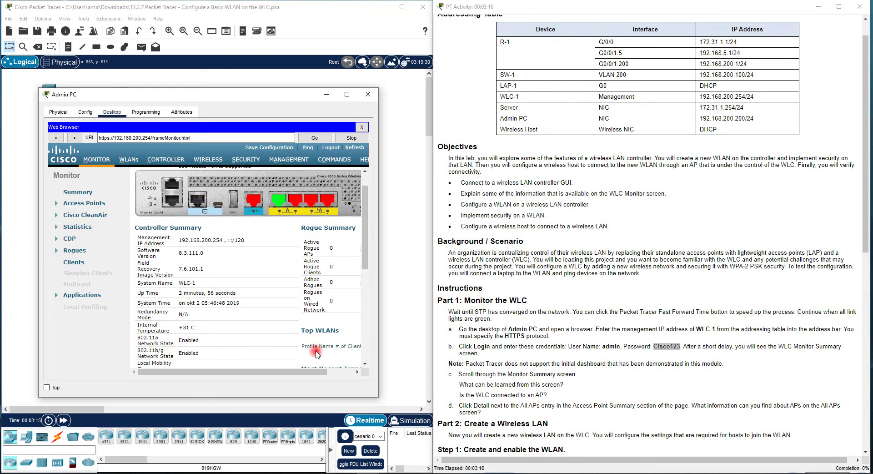
drag(325, 397, 319, 445)
scroll(334, 337, down, 5)
scroll(332, 295, up, 8)
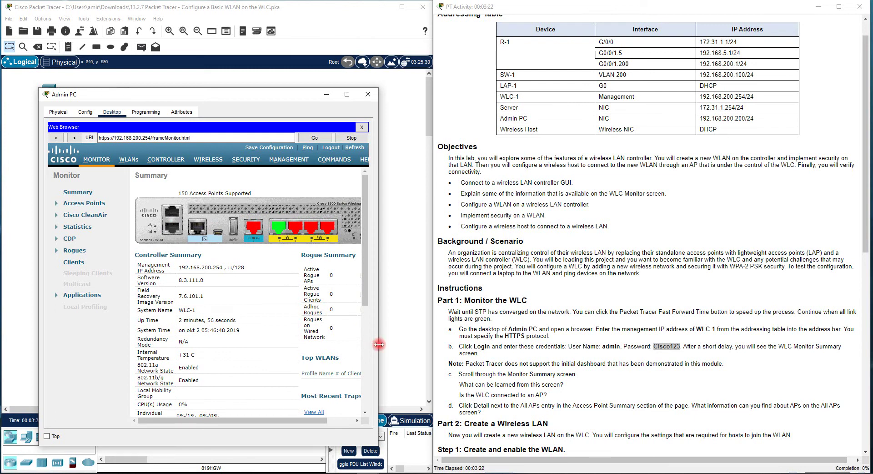
drag(379, 344, 419, 342)
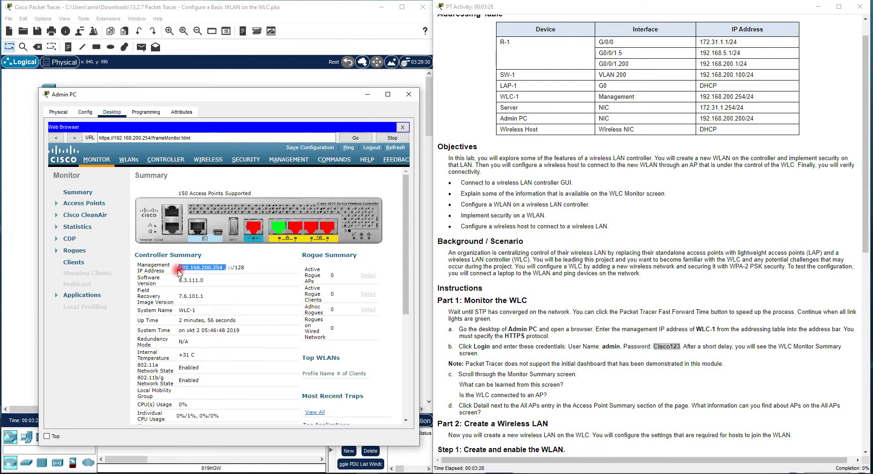
mouse_move(235, 268)
mouse_down()
mouse_move(262, 275)
mouse_move(239, 269)
mouse_up()
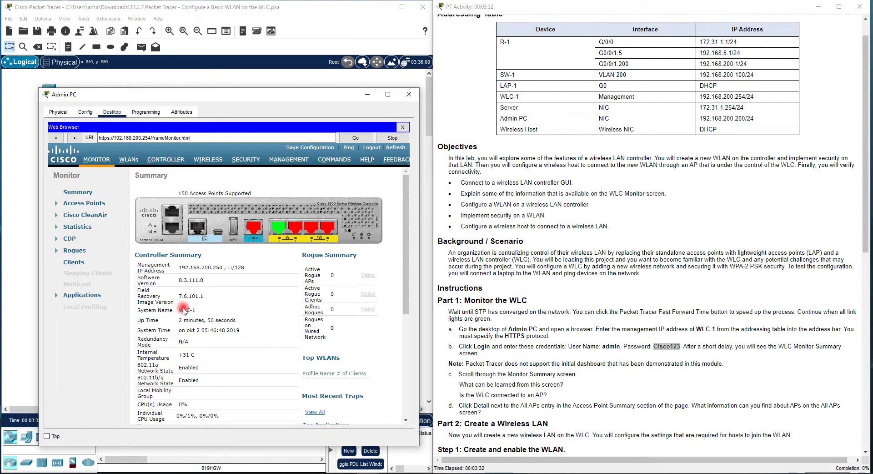
scroll(248, 347, down, 3)
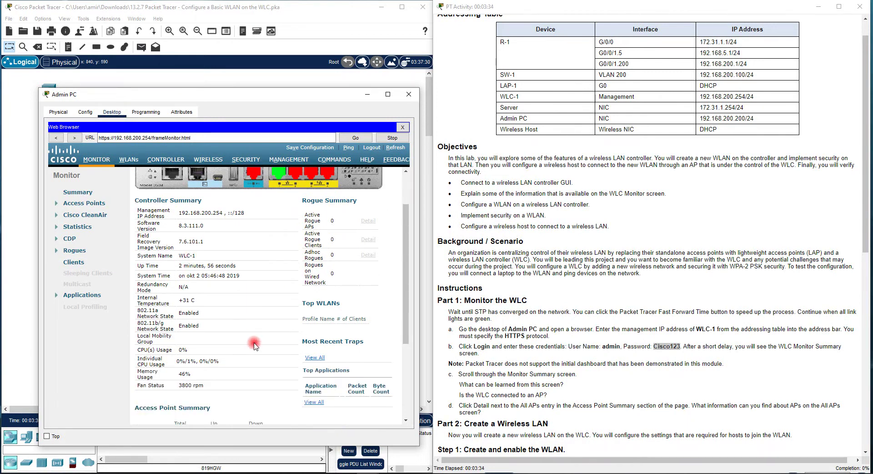
scroll(255, 345, down, 5)
scroll(254, 344, up, 10)
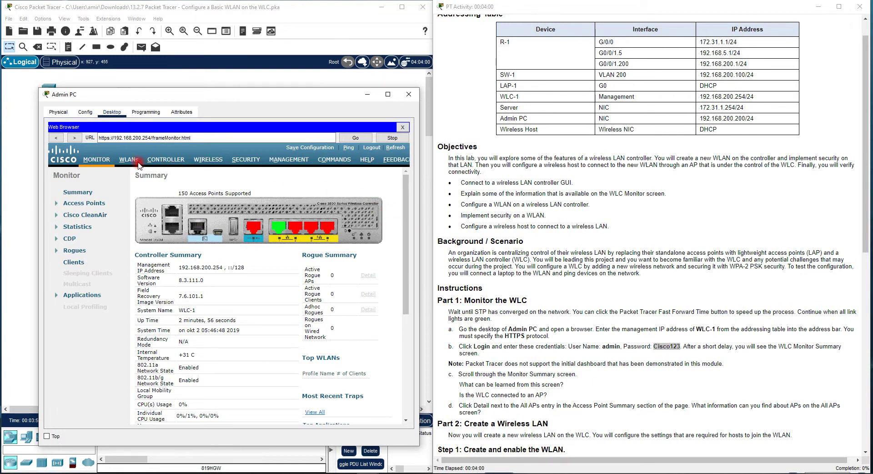
click(100, 167)
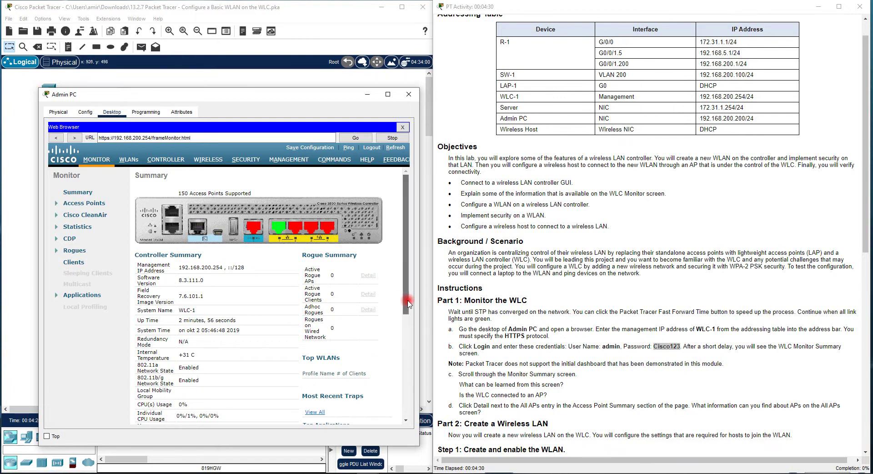
Step: Scroll to the Access Point Summary to confirm one AP up, none down, zero clients
scroll(408, 305, down, 1)
scroll(407, 317, up, 1)
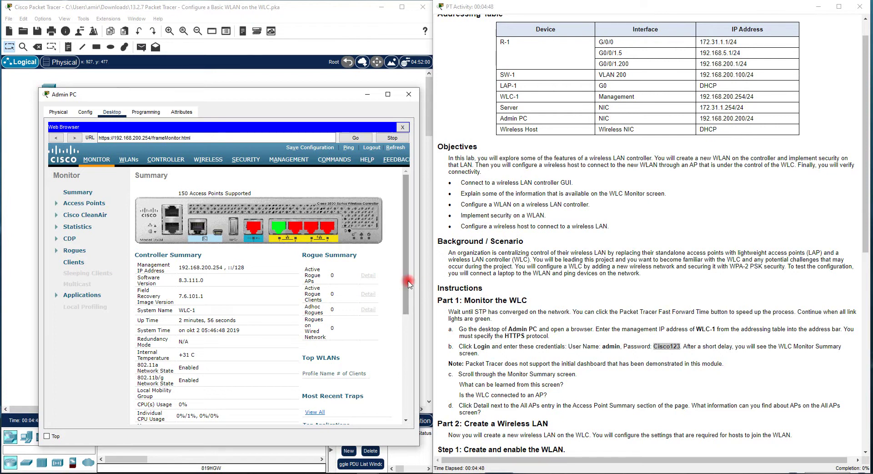
drag(410, 283, 401, 376)
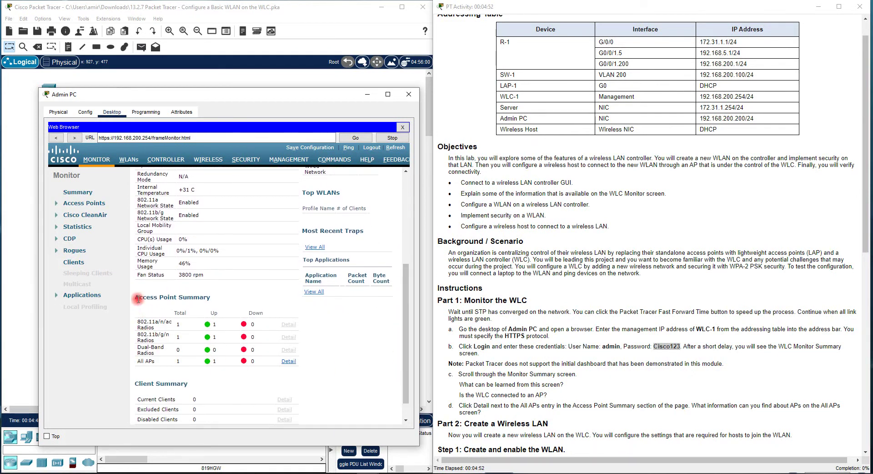
drag(136, 297, 186, 293)
double_click(214, 324)
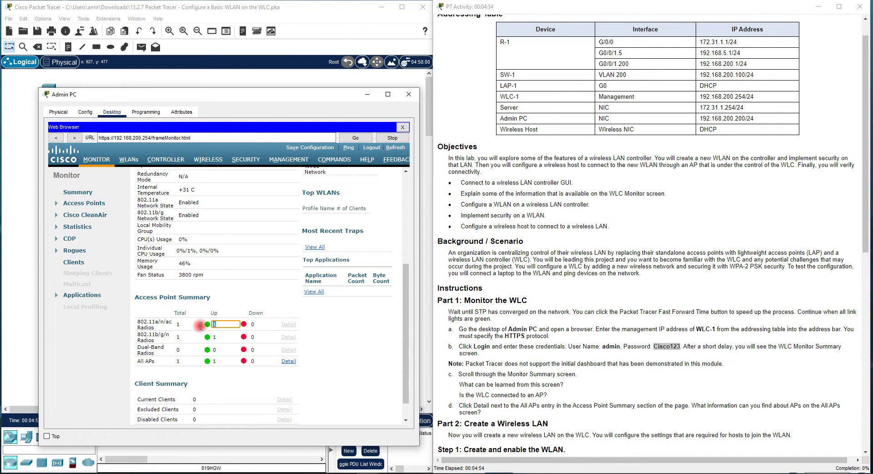
click(255, 386)
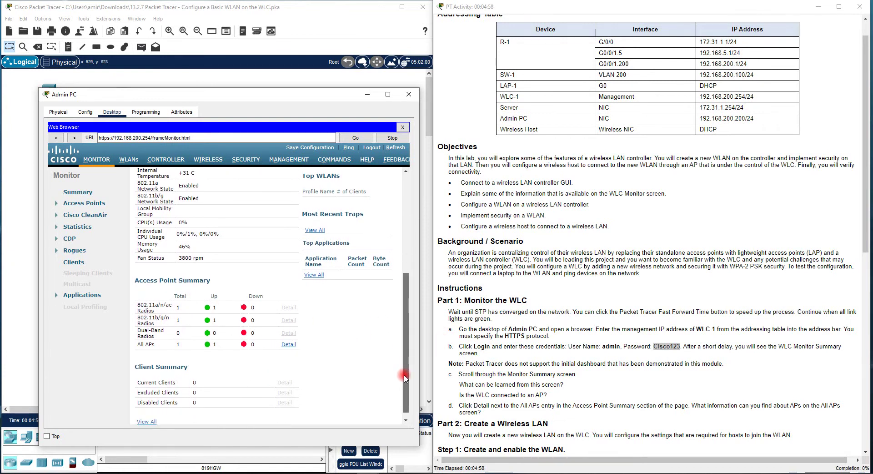
drag(404, 362, 405, 378)
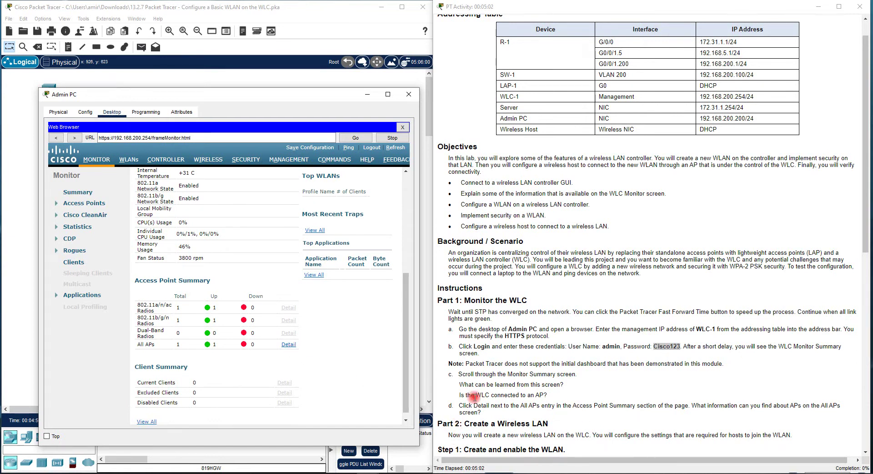
scroll(473, 395, down, 1)
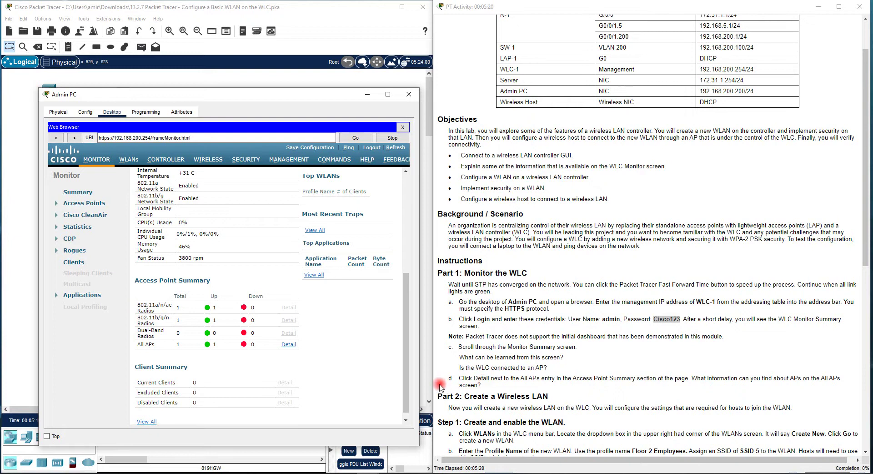
scroll(404, 382, down, 1)
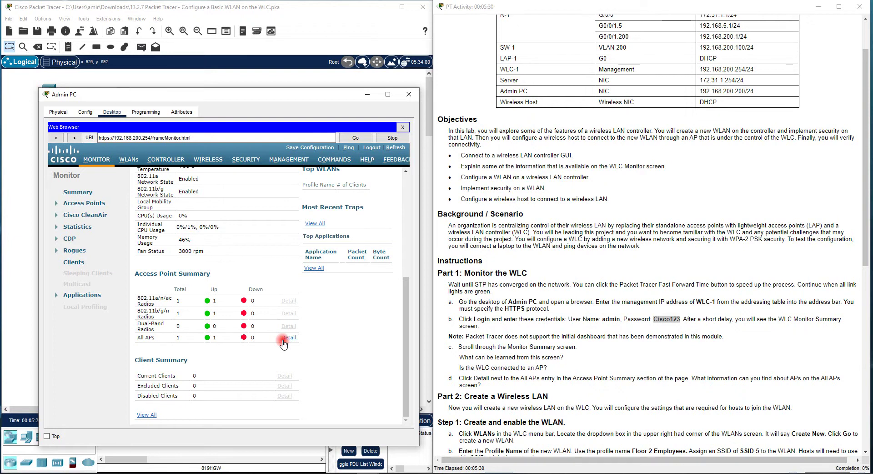
Step: Open the All APs detail list and scroll its columns to see LAP-1 at 192.168.200.240
click(283, 339)
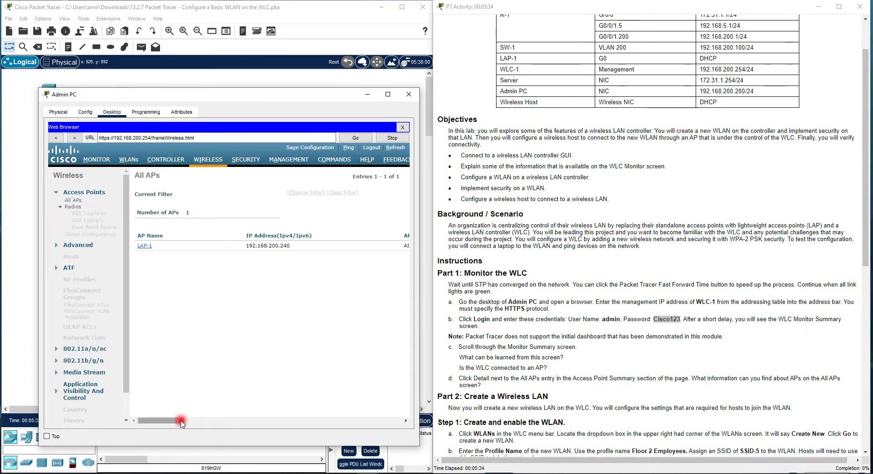
drag(181, 423, 146, 417)
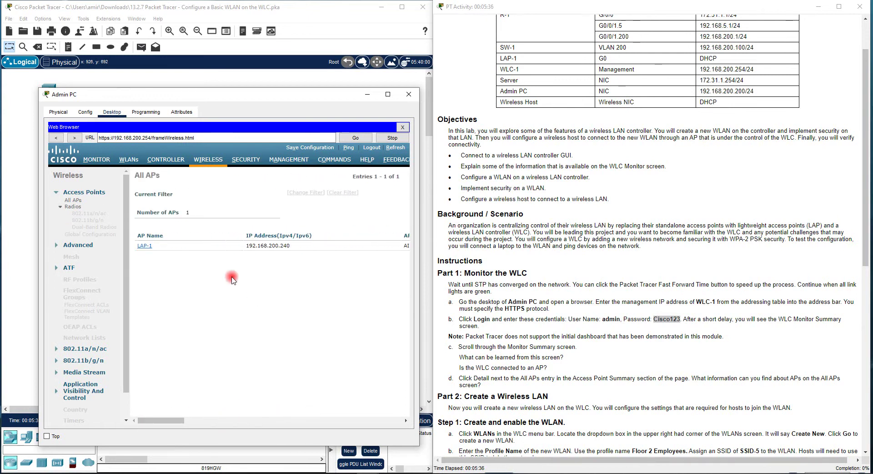
click(145, 246)
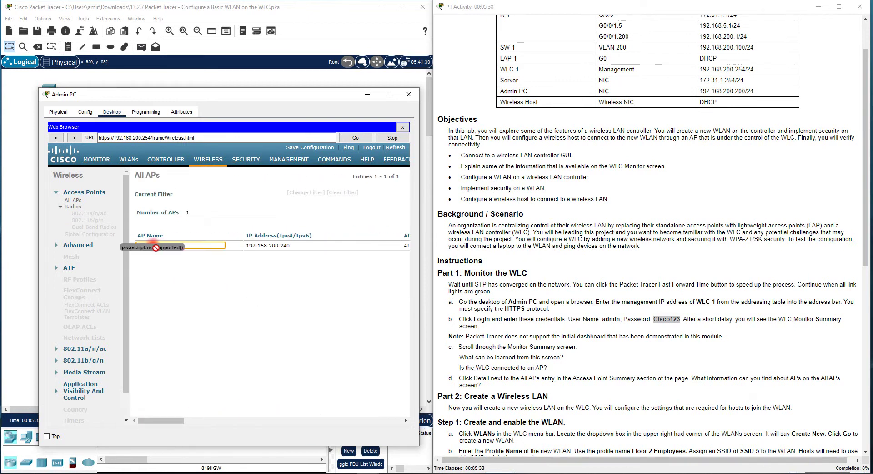
click(173, 270)
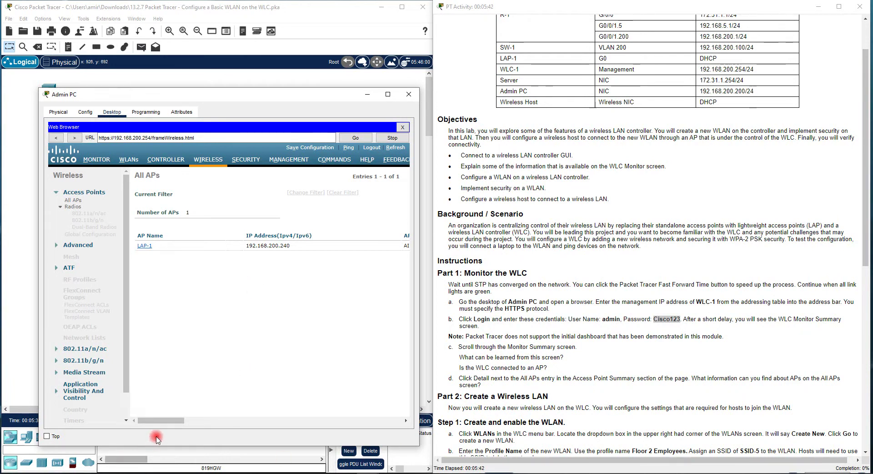
drag(171, 418, 249, 418)
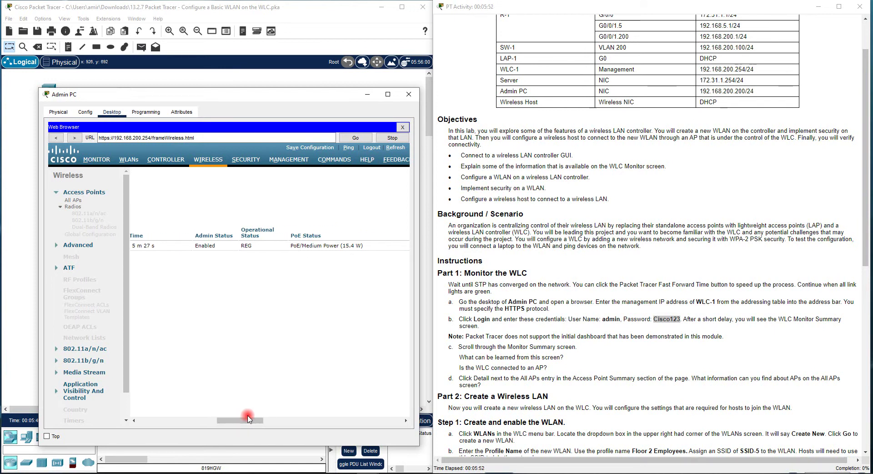
drag(249, 418, 342, 420)
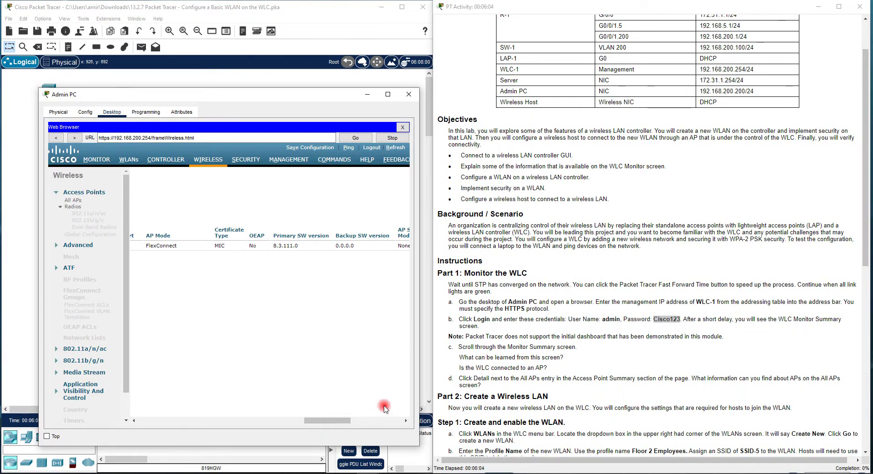
click(345, 420)
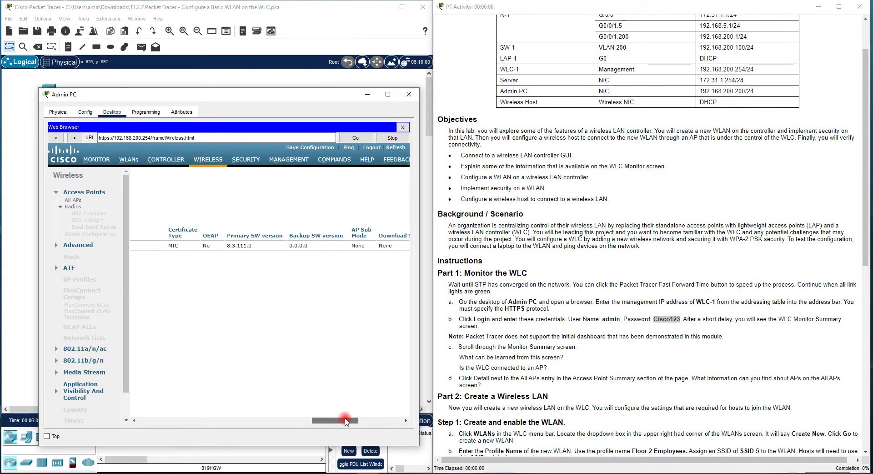
drag(345, 421, 201, 413)
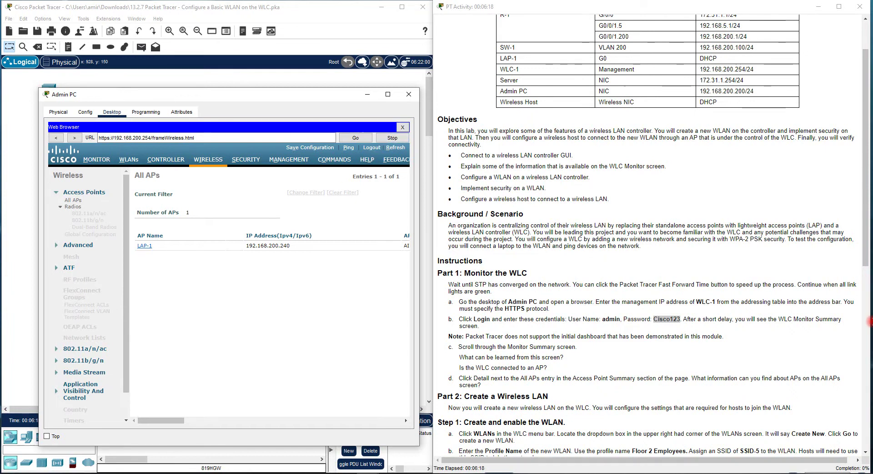
scroll(642, 347, down, 5)
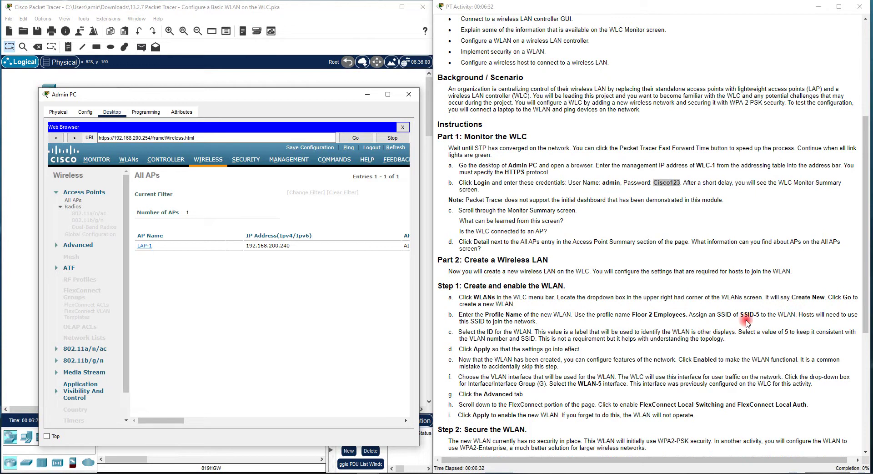
scroll(728, 323, down, 3)
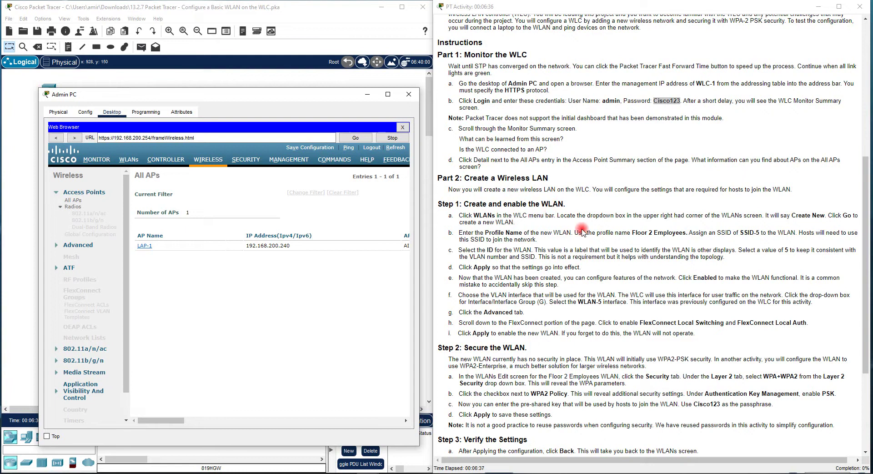
Step: Create WLAN profile 'Floor 2 Employees' with SSID 'SSID-5' and ID 5, and apply
click(136, 161)
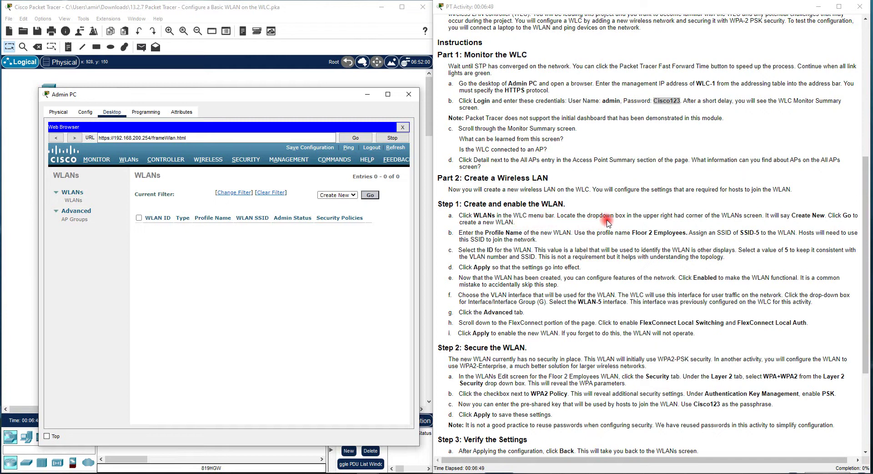
click(369, 195)
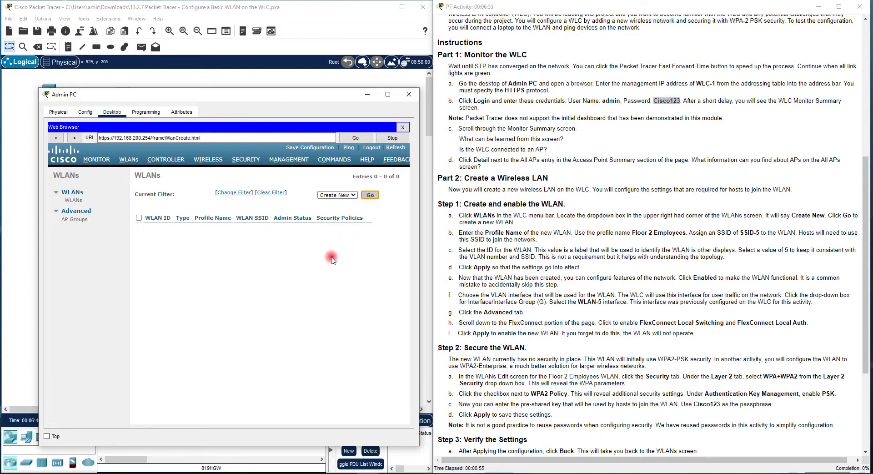
click(323, 208)
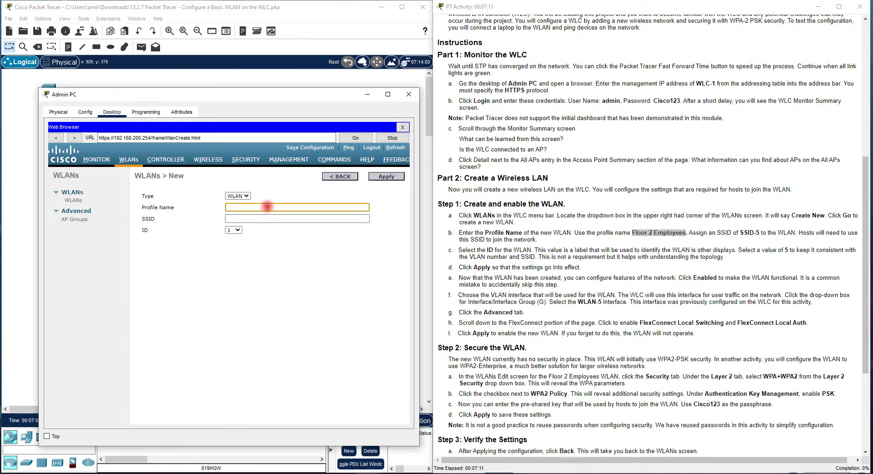
click(261, 218)
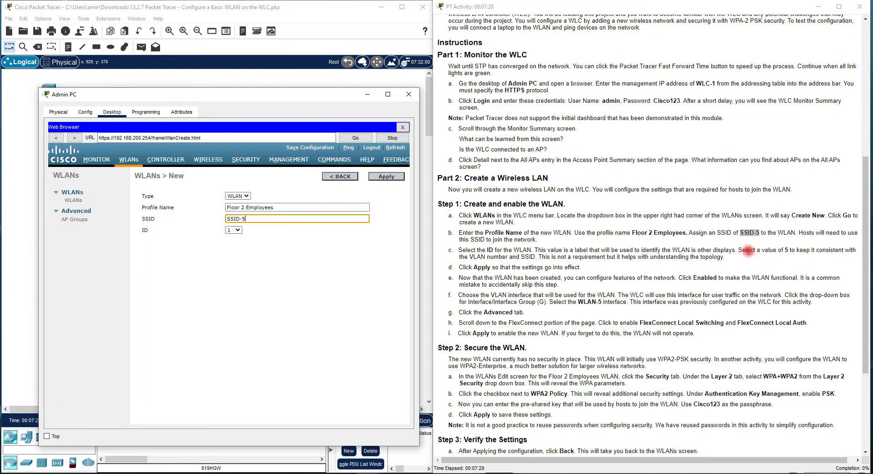
click(233, 230)
click(232, 263)
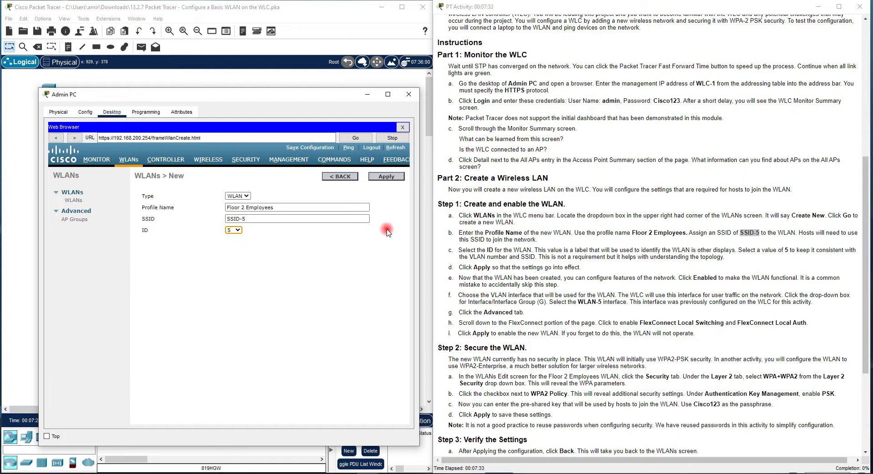
click(387, 177)
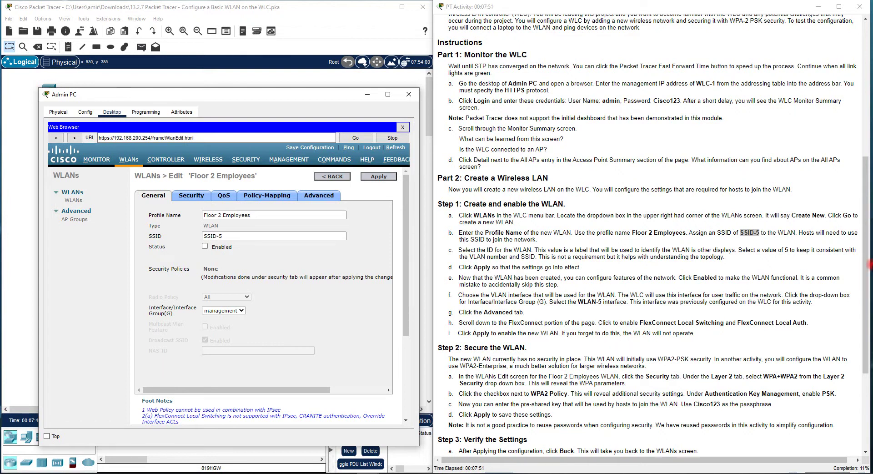
Step: Scroll down the Floor 2 Employees General tab to review its settings
scroll(634, 319, down, 1)
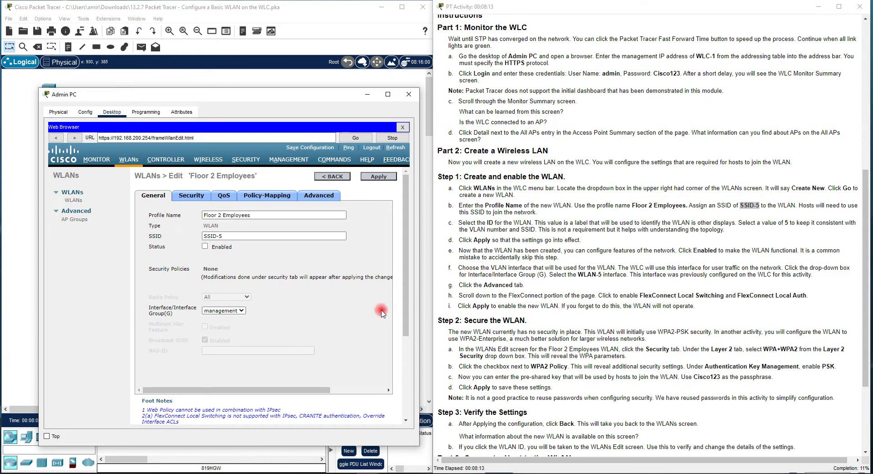
mouse_move(407, 326)
mouse_down()
mouse_move(408, 411)
mouse_move(408, 331)
mouse_up()
Step: Enable the Floor 2 Employees WLAN, set its interface to WLAN-5, and apply
click(205, 247)
click(241, 311)
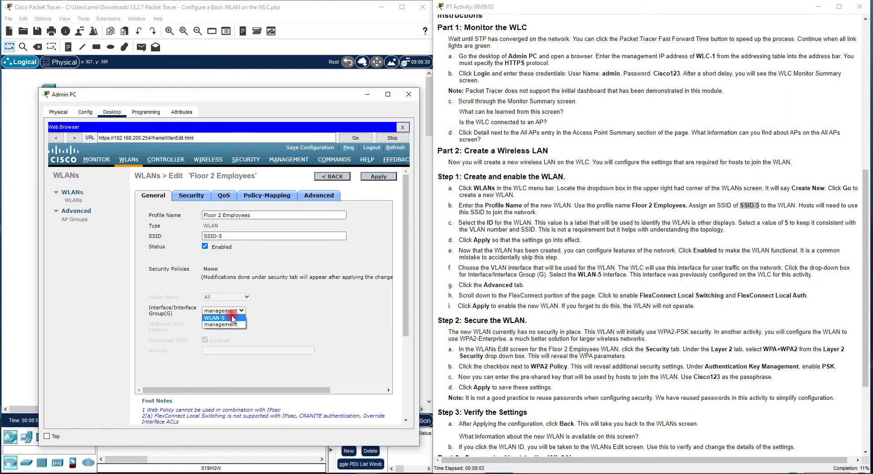
click(233, 318)
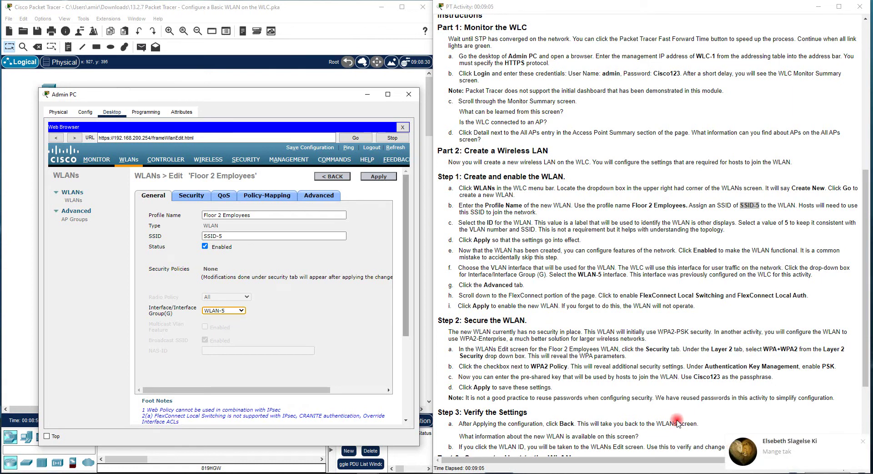
click(379, 177)
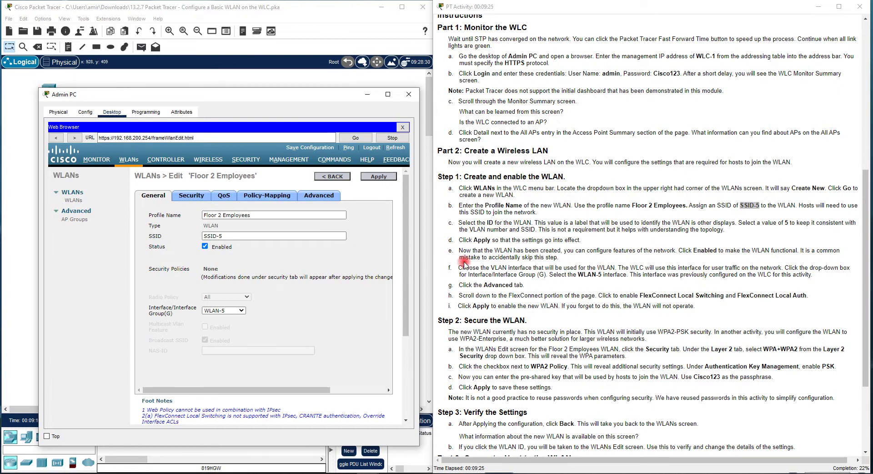
Step: Check FlexConnect Local Switching and Local Auth on the Advanced tab, then apply and confirm
click(313, 198)
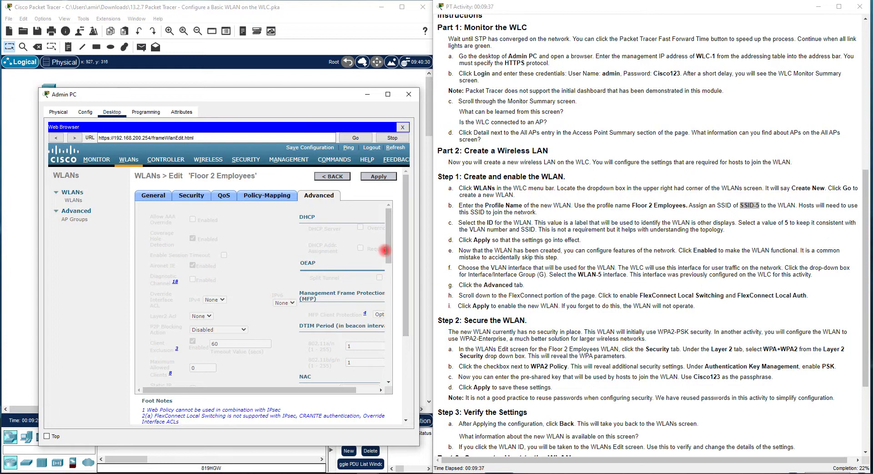
drag(387, 258, 380, 365)
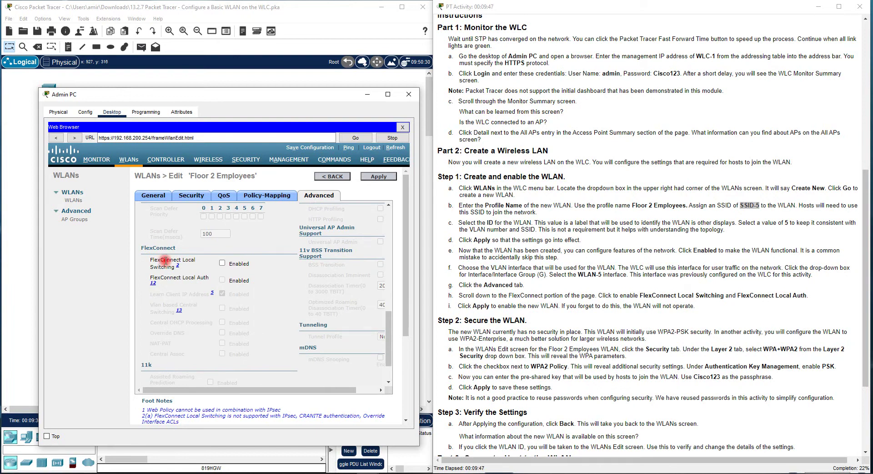
click(222, 263)
click(222, 281)
click(378, 181)
click(285, 289)
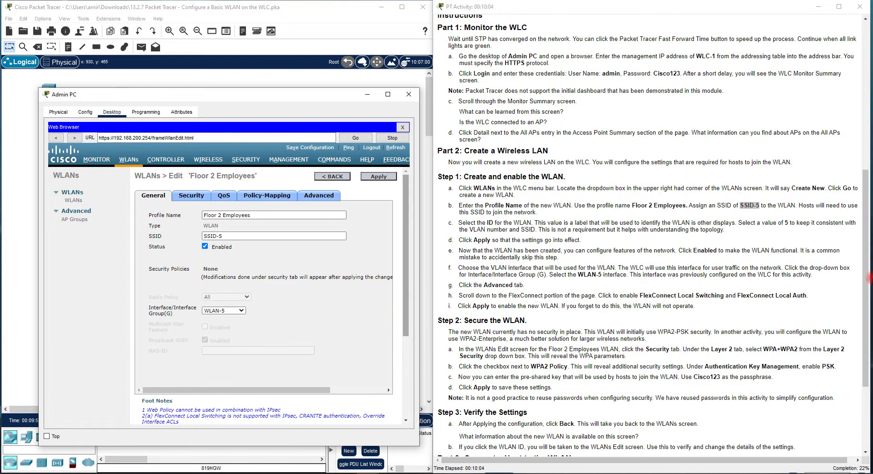
scroll(625, 296, down, 5)
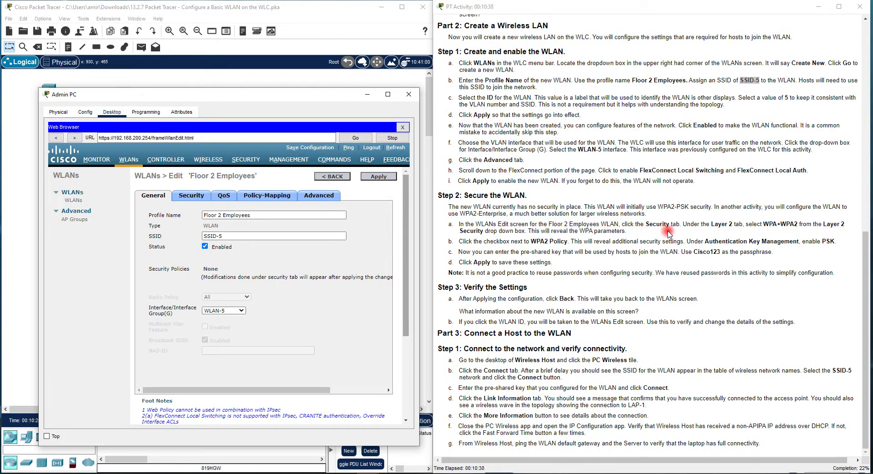
Step: Choose WPA+WPA2 Layer 2 security, enabling WPA2 Policy and PSK key management
click(191, 195)
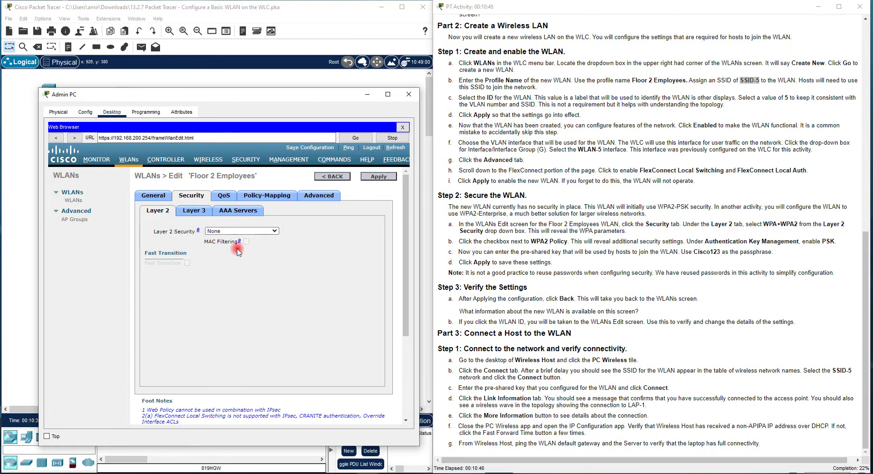
click(274, 232)
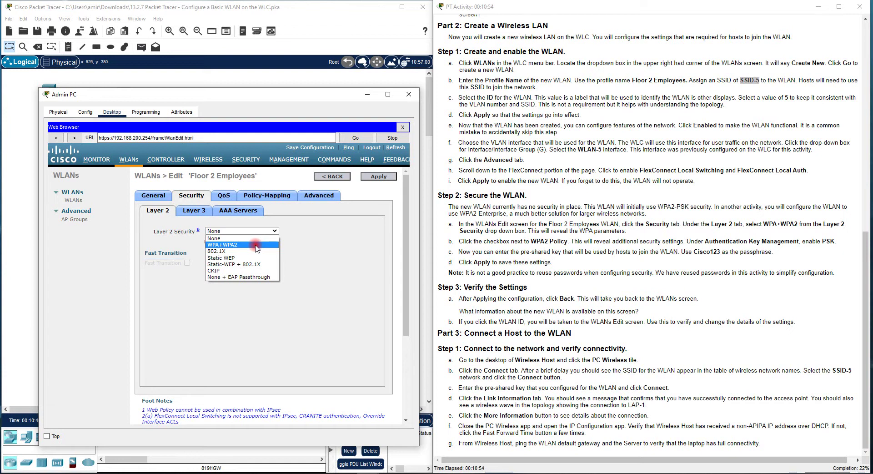
click(257, 246)
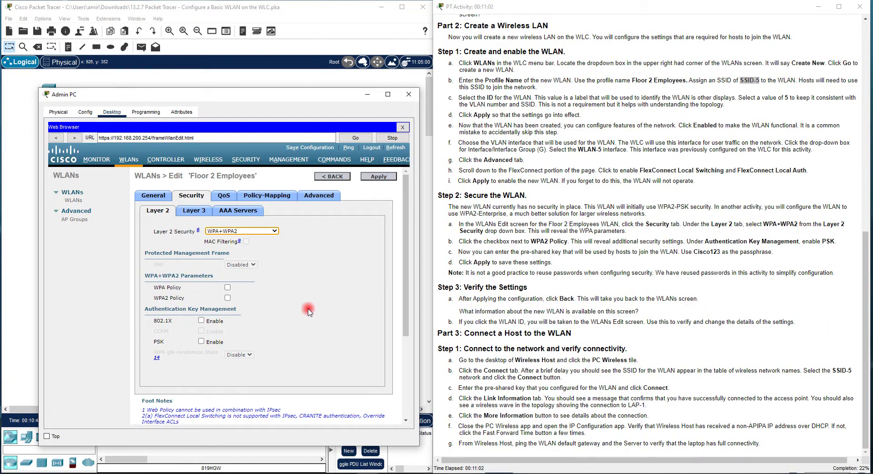
click(231, 299)
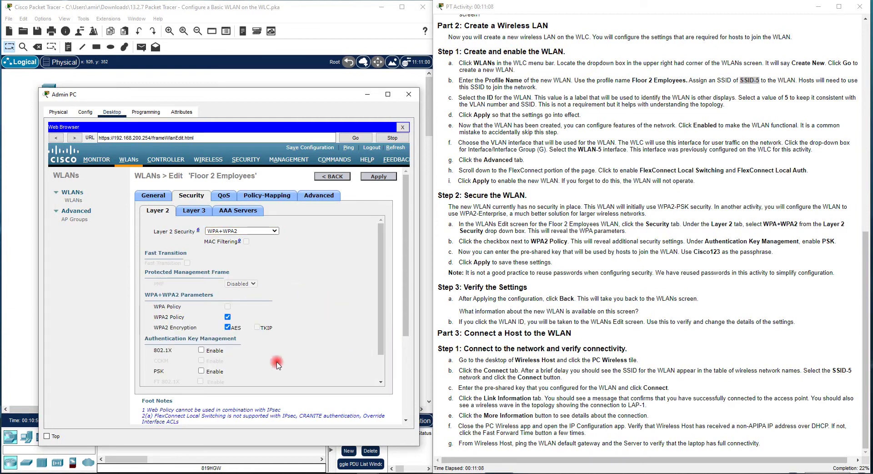
scroll(382, 346, down, 1)
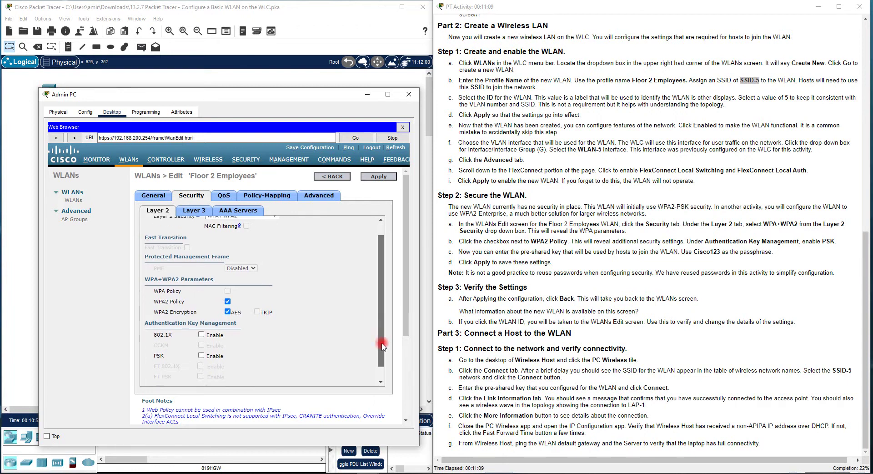
click(201, 356)
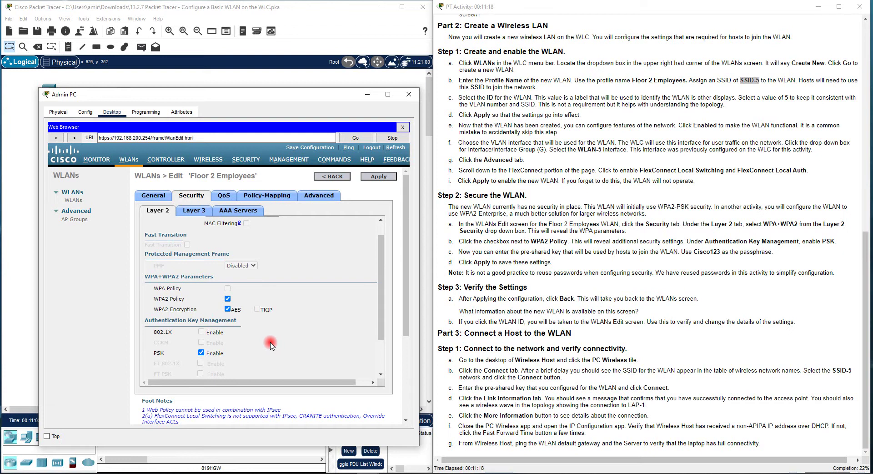
Step: Select the PSK field and copy the passphrase from the instructions
drag(382, 338, 381, 369)
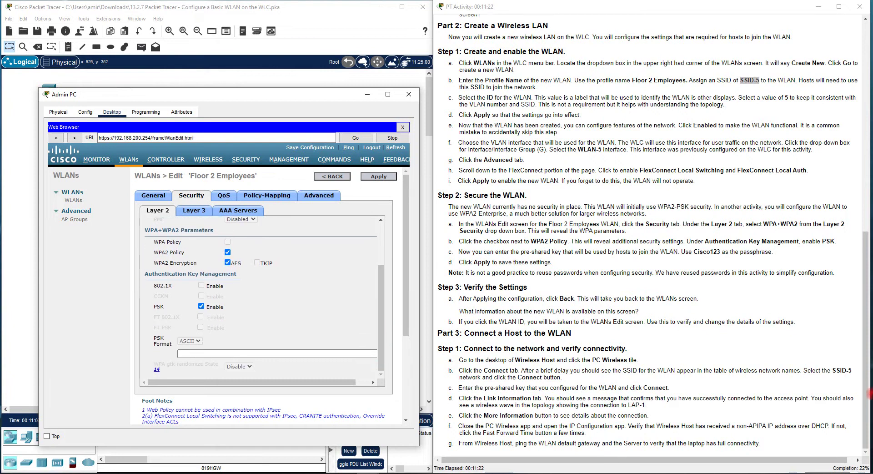
click(842, 357)
click(271, 354)
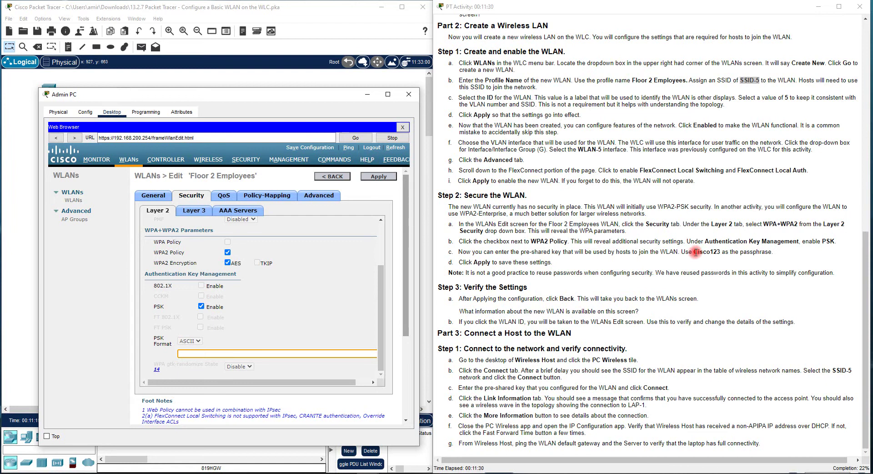
drag(694, 251, 711, 253)
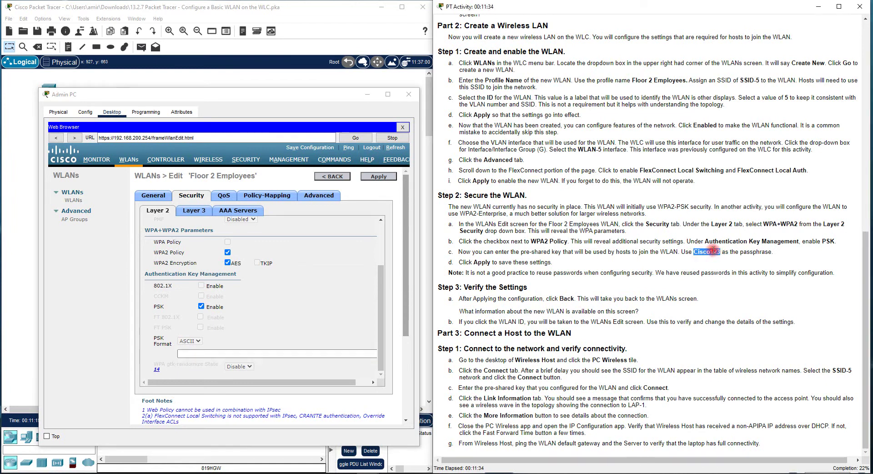
right_click(713, 251)
click(712, 261)
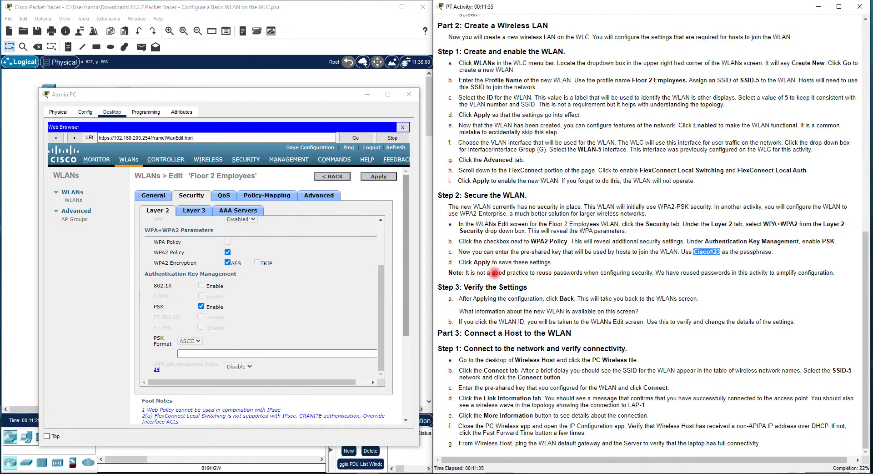
Step: Enter the copied passphrase into the Floor 2 Employees WLAN's PSK field
click(279, 351)
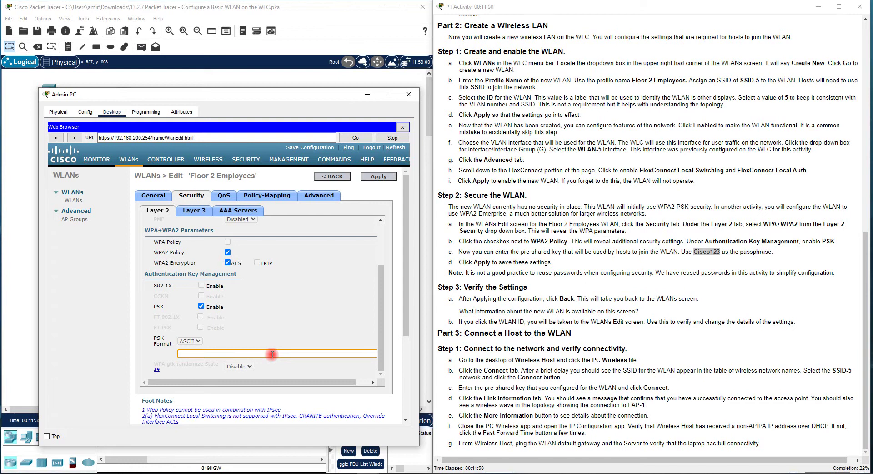
scroll(272, 354, down, 3)
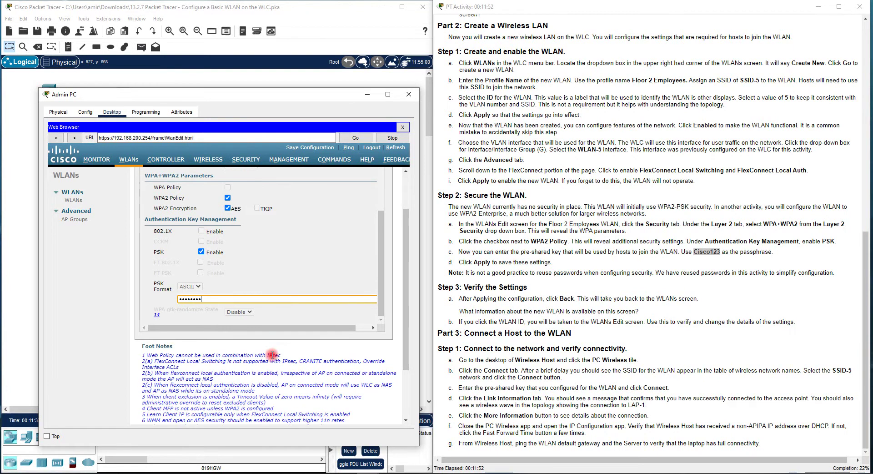
scroll(321, 320, up, 3)
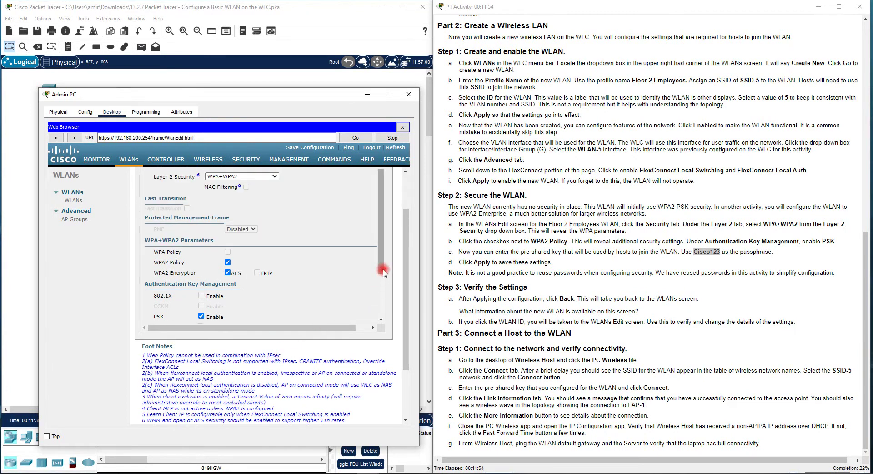
drag(381, 273, 381, 313)
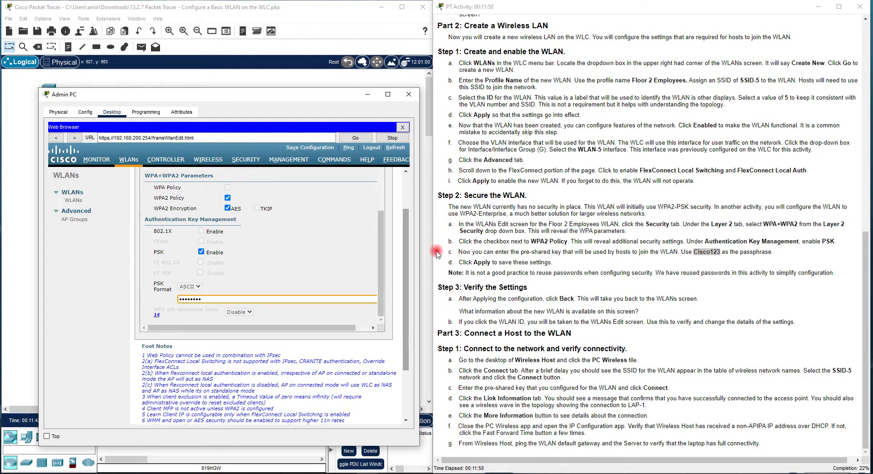
scroll(404, 251, up, 3)
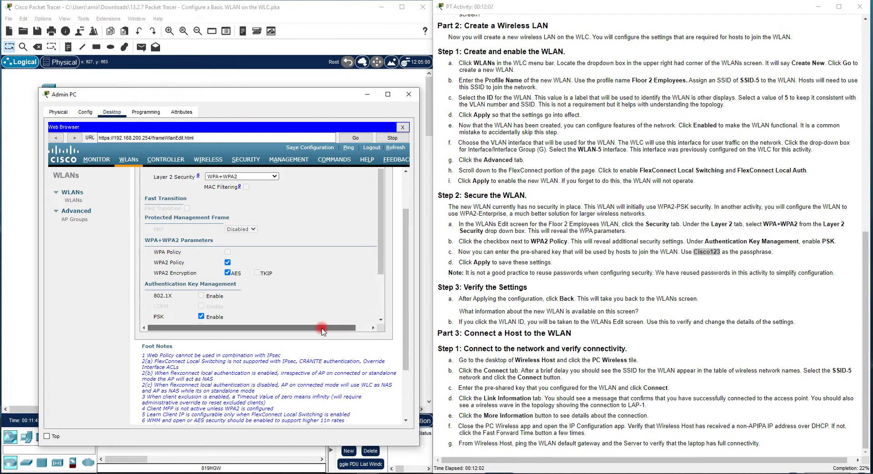
scroll(372, 313, down, 3)
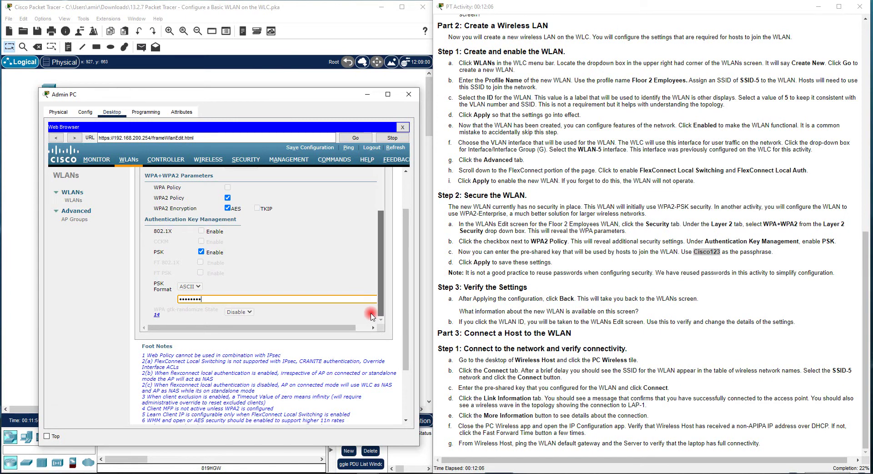
scroll(372, 315, up, 3)
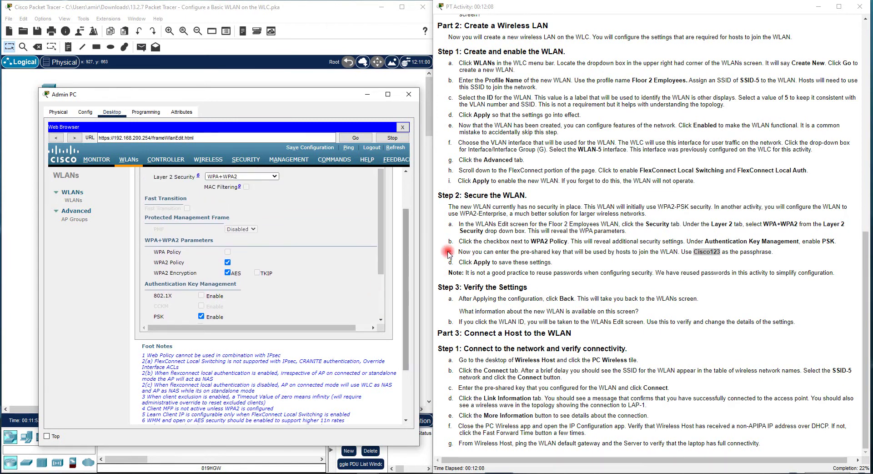
scroll(256, 304, up, 2)
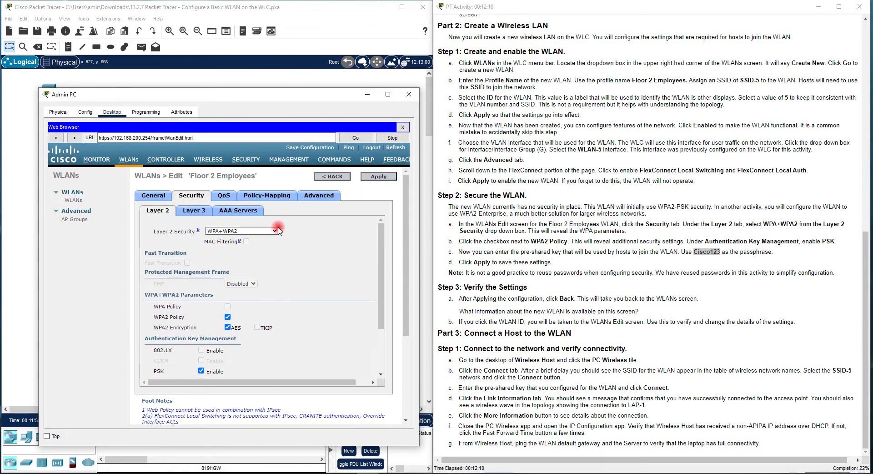
Step: Apply the Floor 2 Employees WPA2 PSK settings and accept the JavaScript confirmation
click(382, 176)
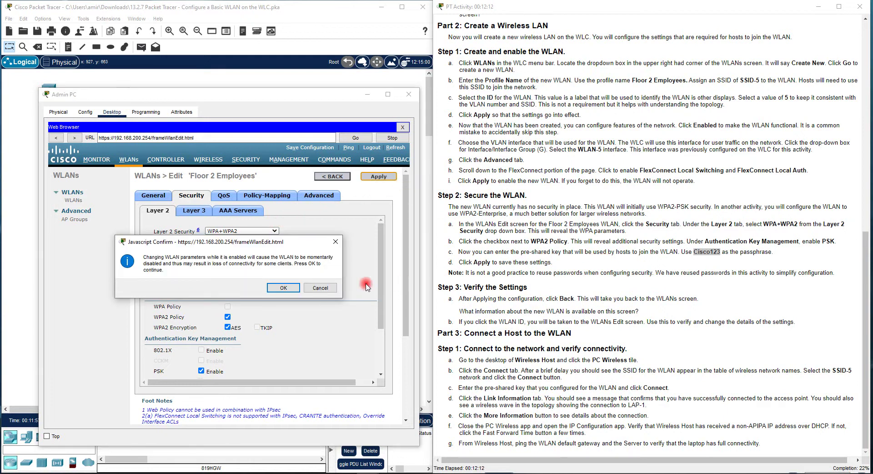
click(298, 288)
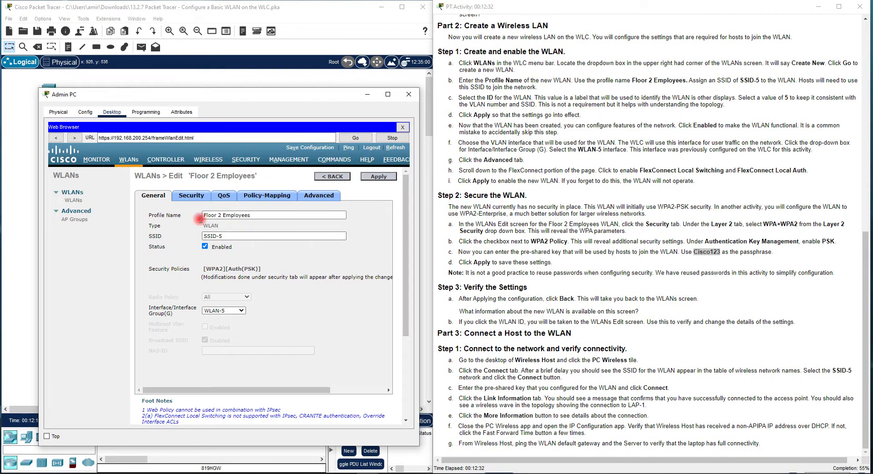
click(54, 138)
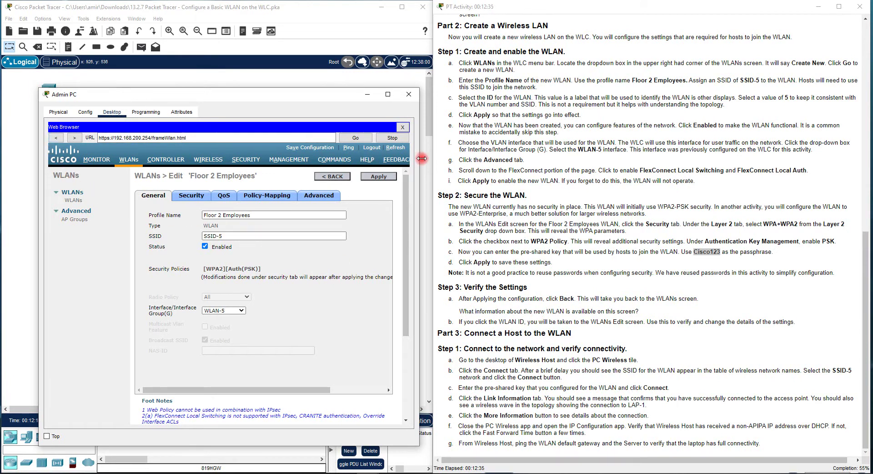
click(325, 176)
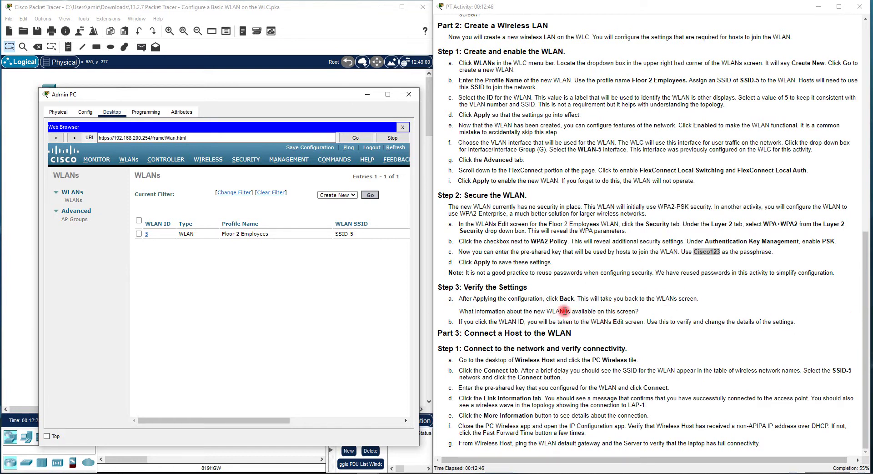
click(223, 234)
drag(223, 234, 266, 234)
click(254, 218)
Step: Clear the instructions selection and refocus the Admin PC browser on WLC-1's WLANs page
click(449, 322)
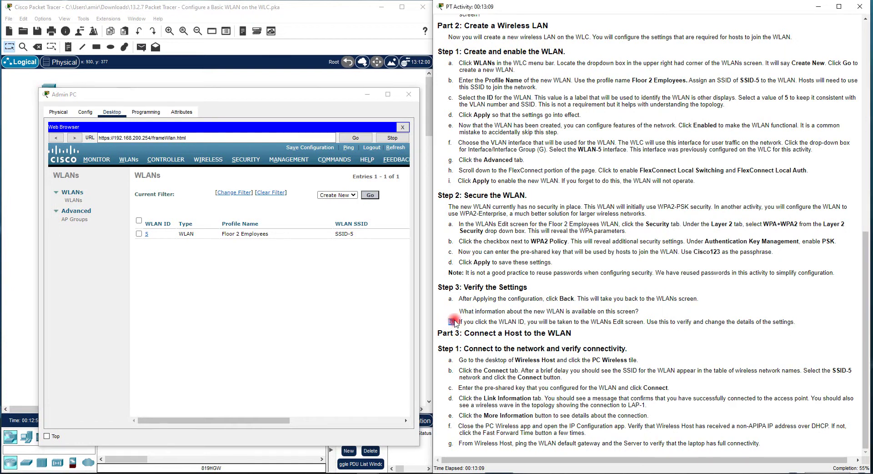
click(144, 239)
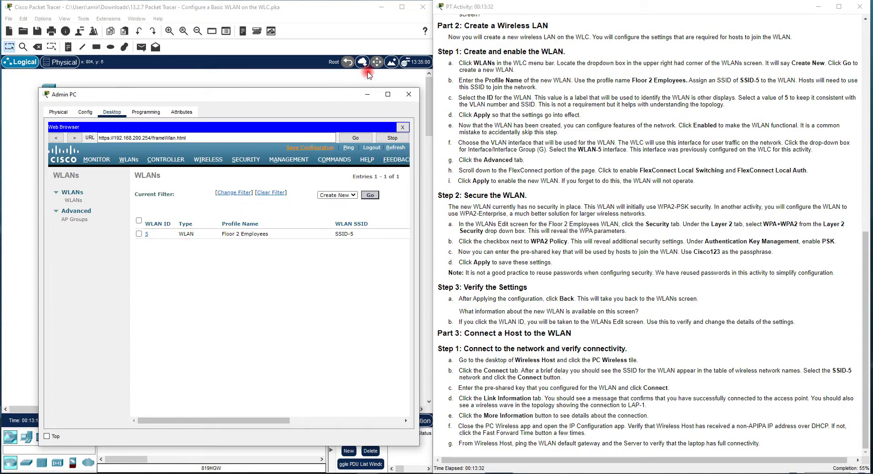
Step: Open WLAN 5's edit page and review its Layer 2 security and policy-mapping settings
click(147, 234)
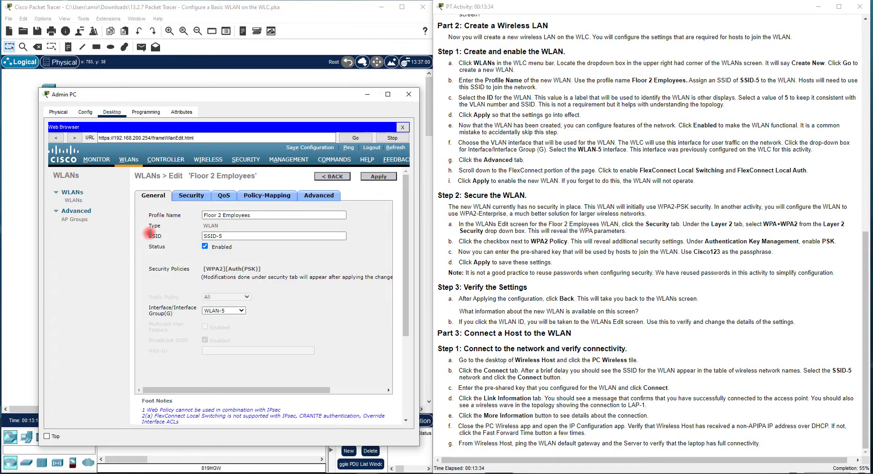
click(203, 196)
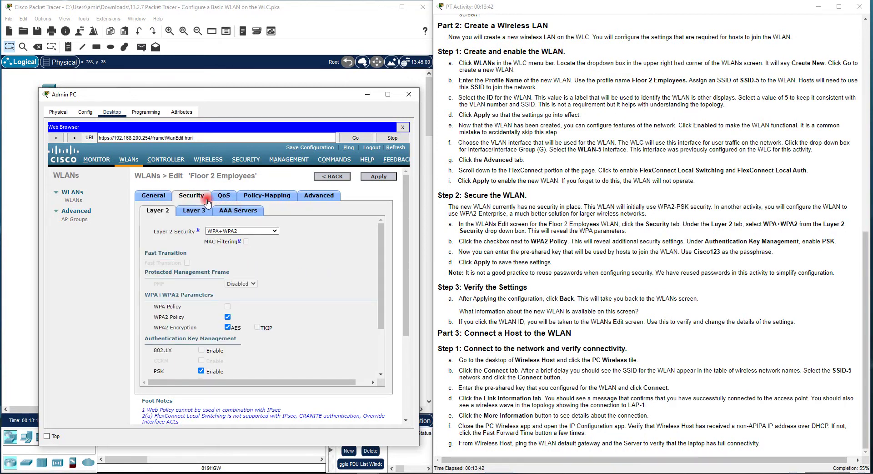
click(166, 199)
click(269, 195)
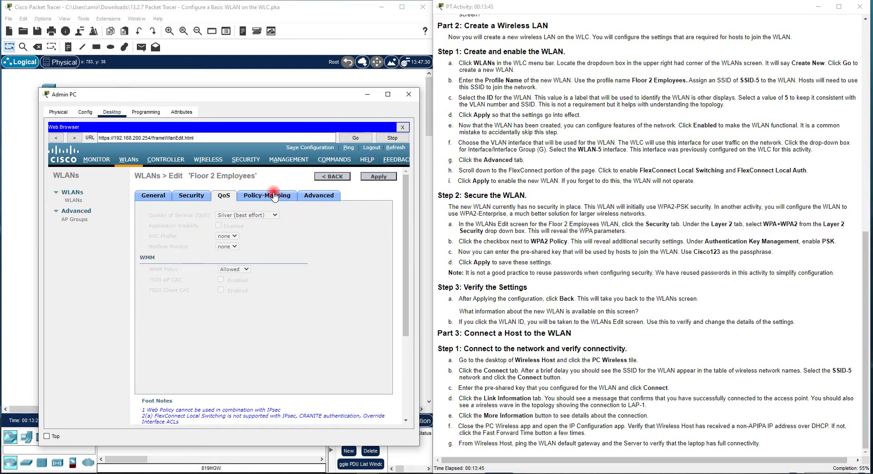
Step: Return to the WLANs list showing WLAN 5, Floor 2 Employees, on SSID-5
click(338, 179)
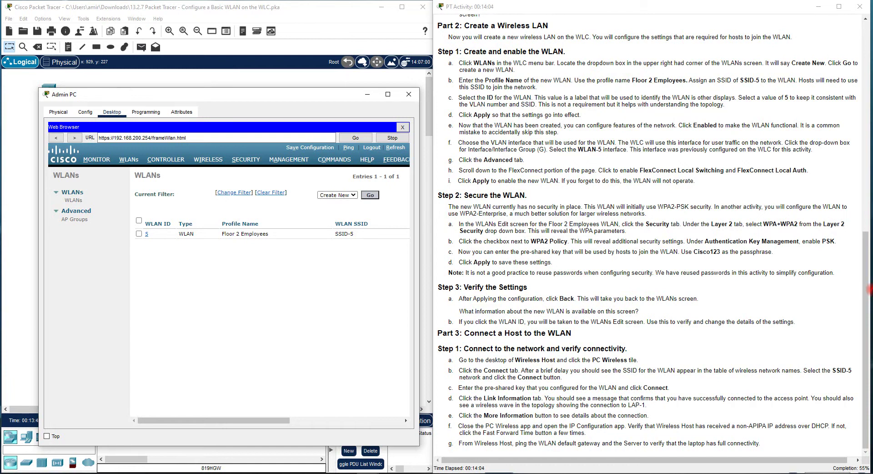
Step: Close the Admin PC and open the Wireless Host laptop's Desktop tab
click(408, 96)
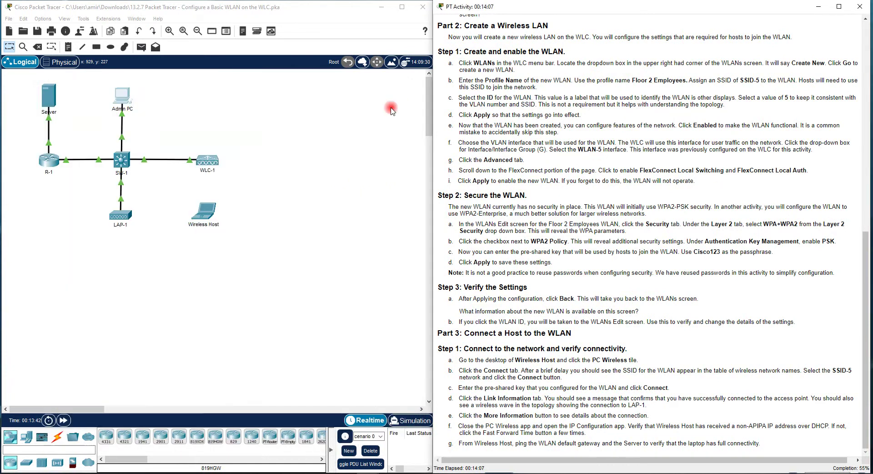
click(208, 215)
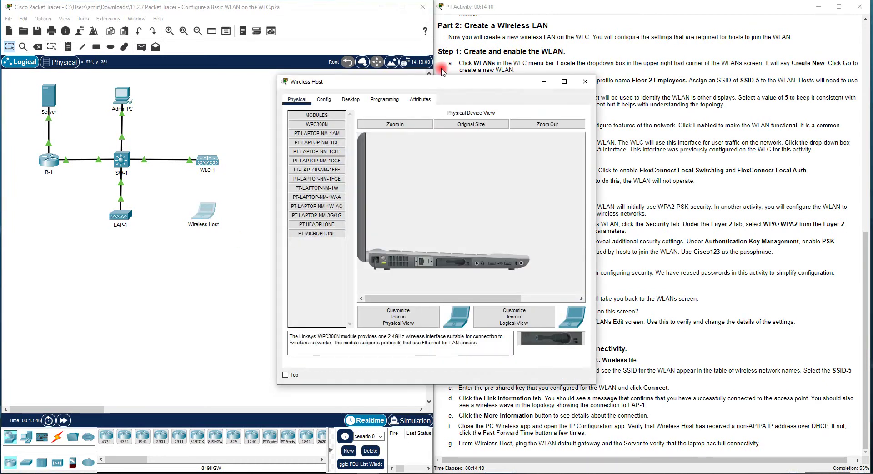
drag(434, 85, 189, 158)
click(110, 171)
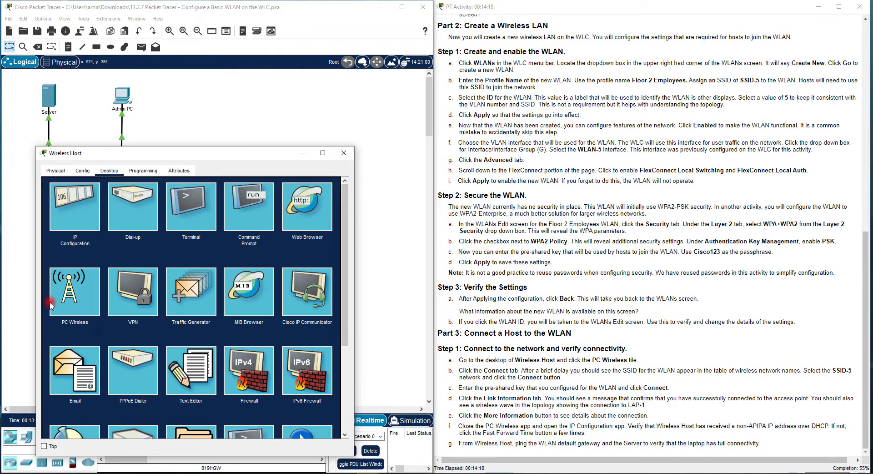
Step: Open PC Wireless on the Wireless Host and list available networks, including SSID-5
click(83, 296)
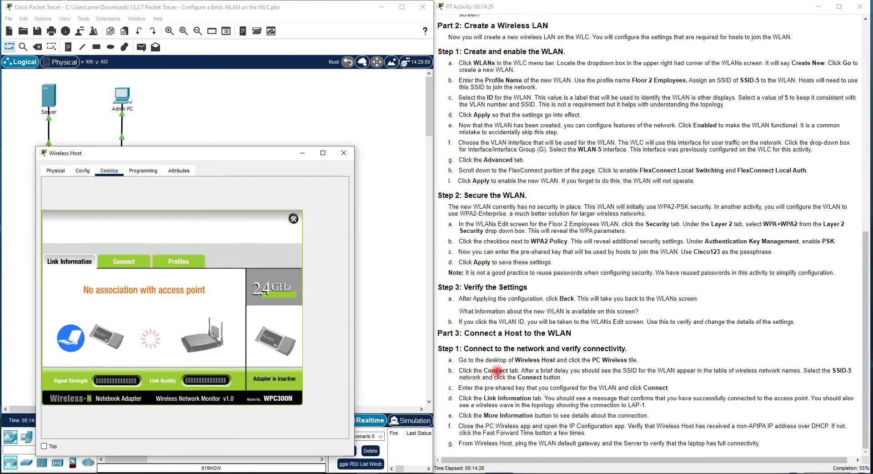
click(129, 262)
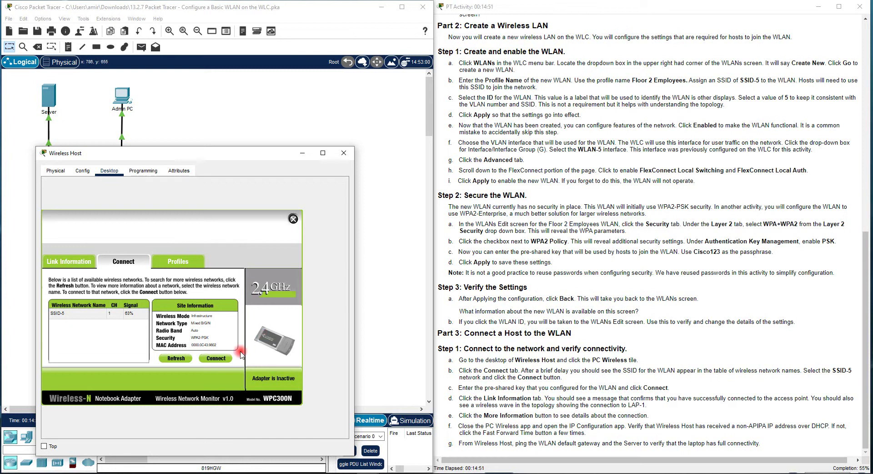
Step: Copy the passphrase from the instructions into SSID-5's pre-shared key field and connect
click(215, 359)
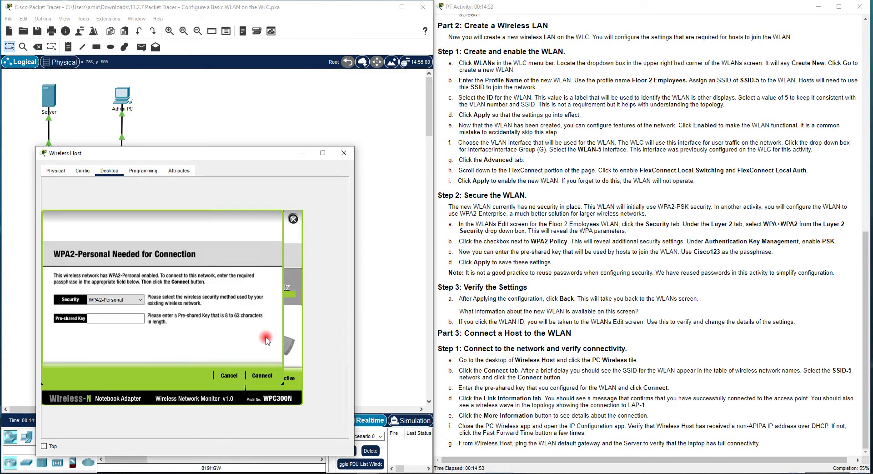
click(134, 319)
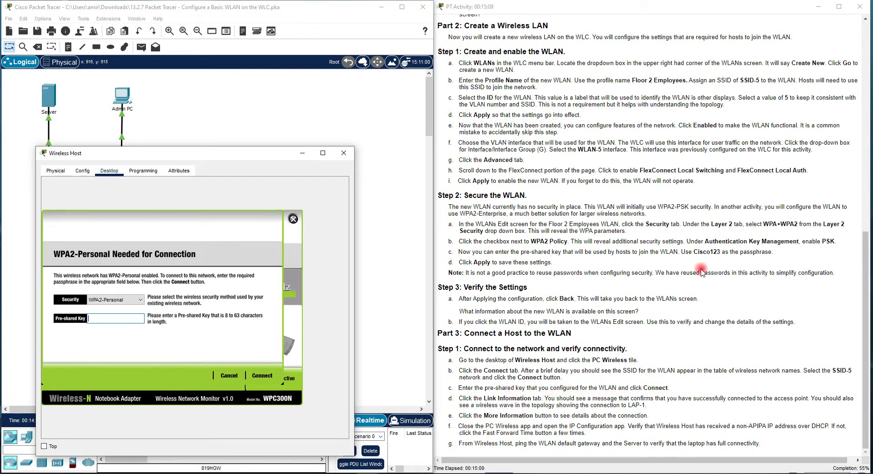
drag(694, 252, 721, 253)
right_click(711, 247)
click(721, 258)
click(101, 318)
right_click(102, 316)
click(137, 372)
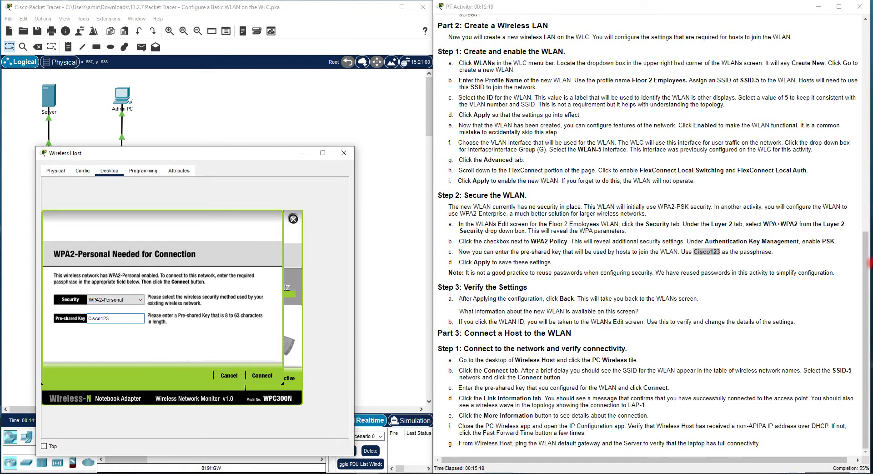
click(262, 377)
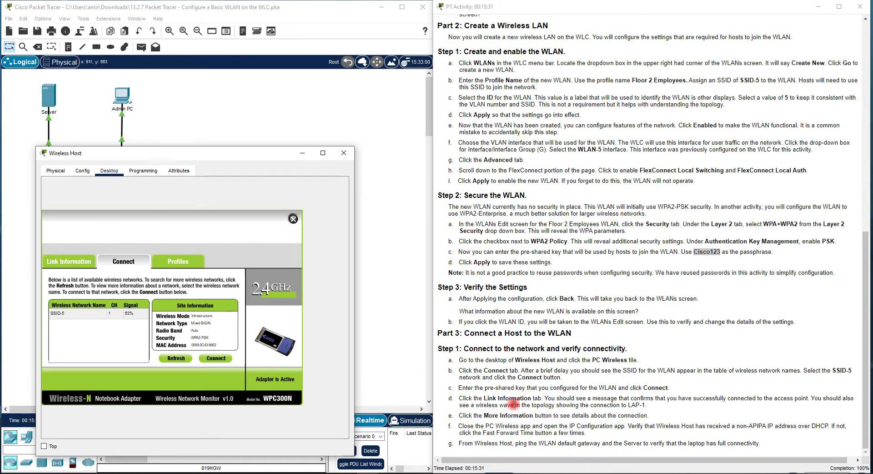
Step: Re-paste the pre-shared key for SSID-5 and retry the connection
click(205, 358)
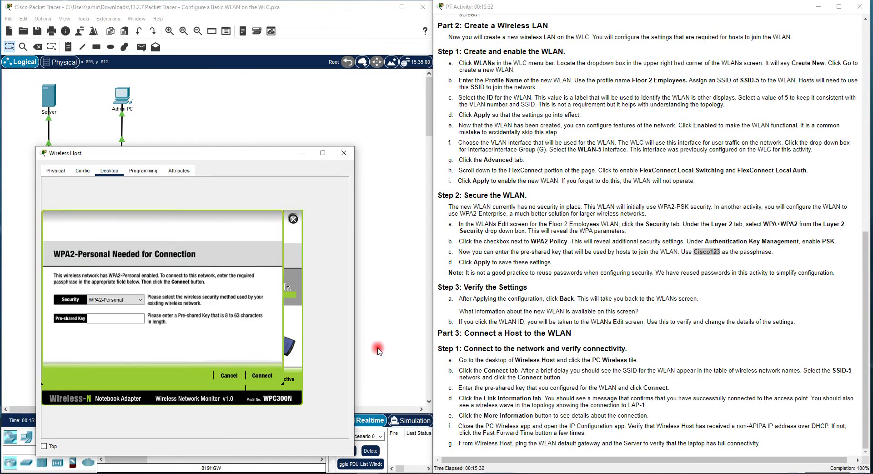
click(124, 318)
right_click(124, 317)
click(136, 362)
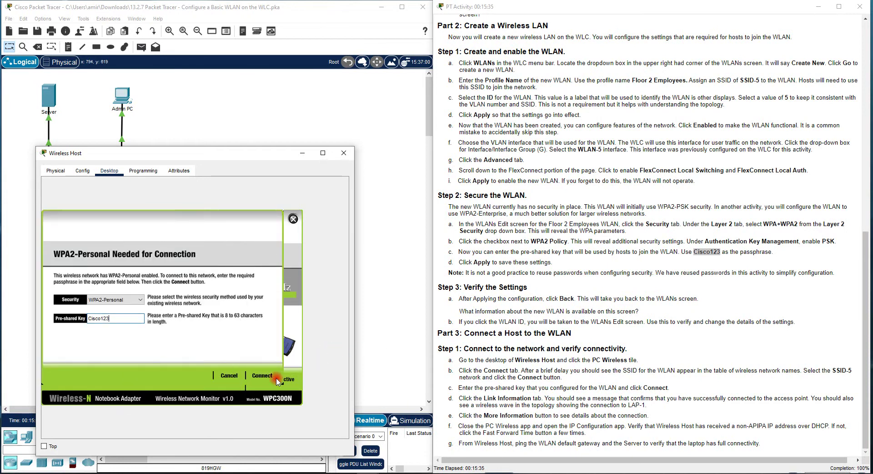
click(265, 375)
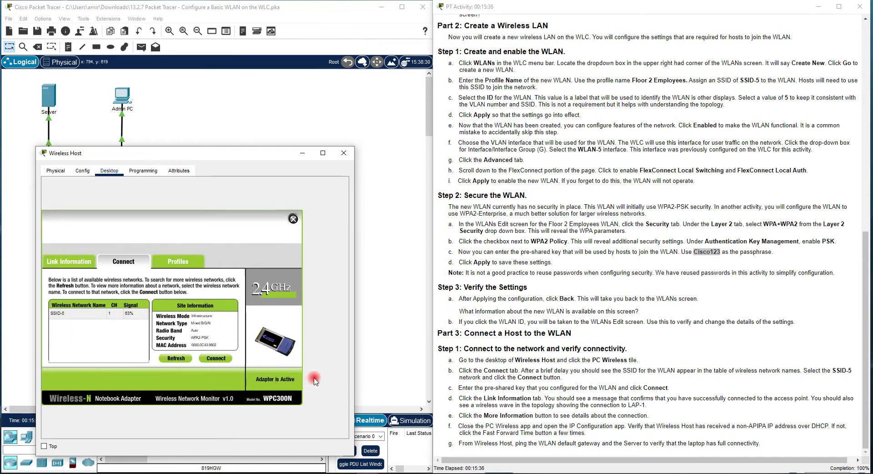
Step: Refresh the network list, reselect SSID-5, and connect again with the pasted key
click(91, 318)
click(175, 359)
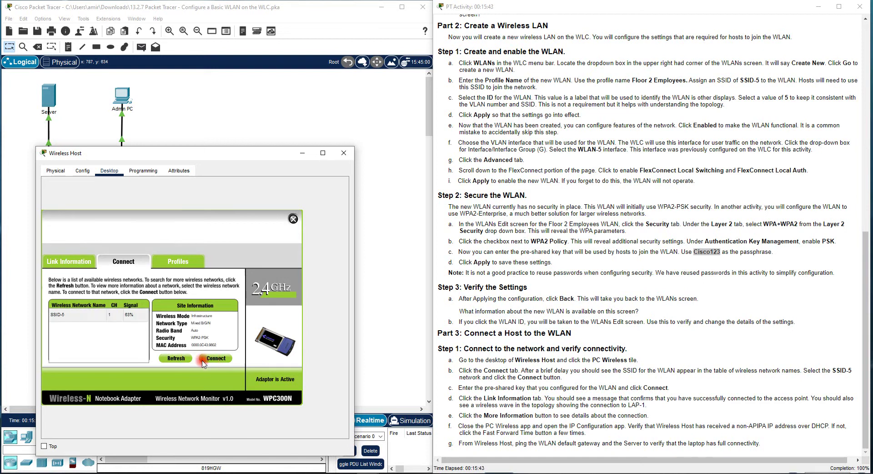
click(141, 317)
click(214, 359)
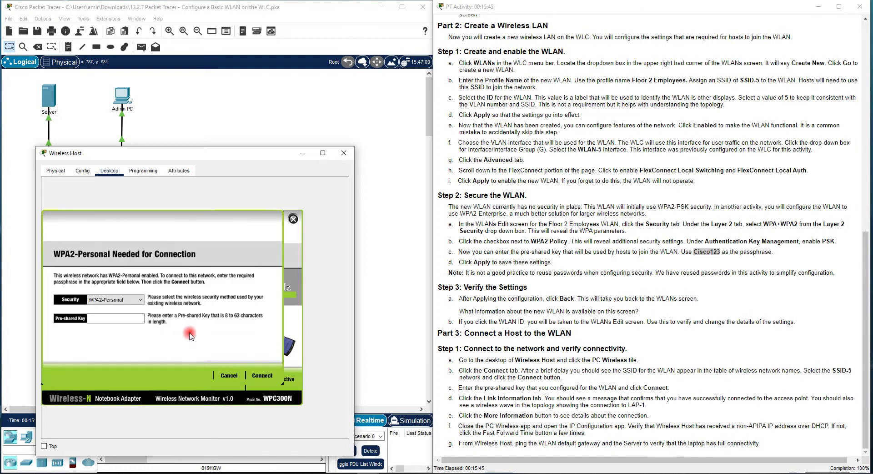
right_click(138, 316)
click(176, 363)
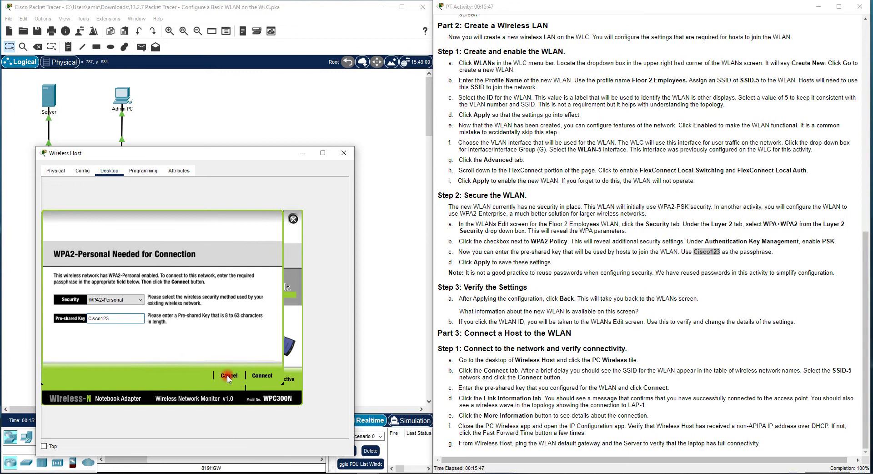
click(263, 376)
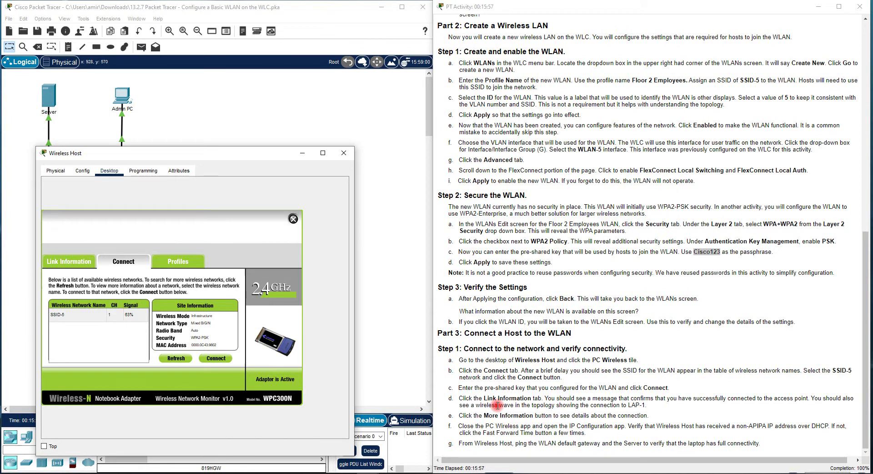
Step: Show link details: SSID-5, IP 192.168.5.2, gateway 192.168.5.1, WPA2-Personal security
click(68, 261)
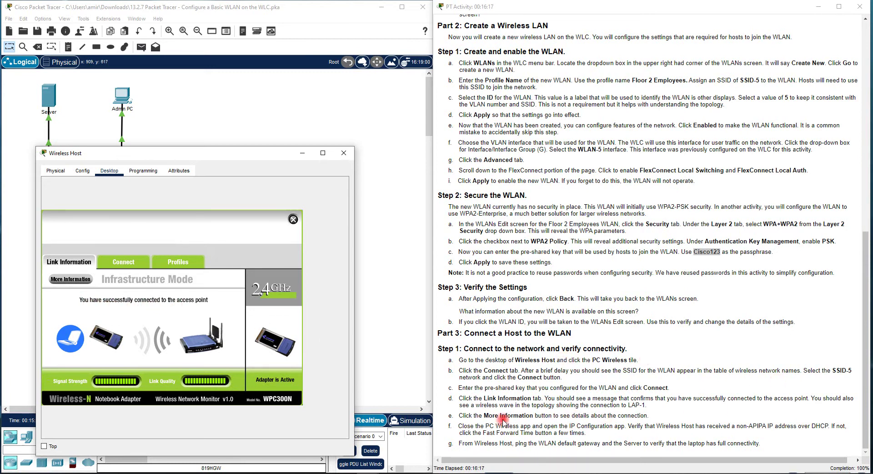
click(71, 279)
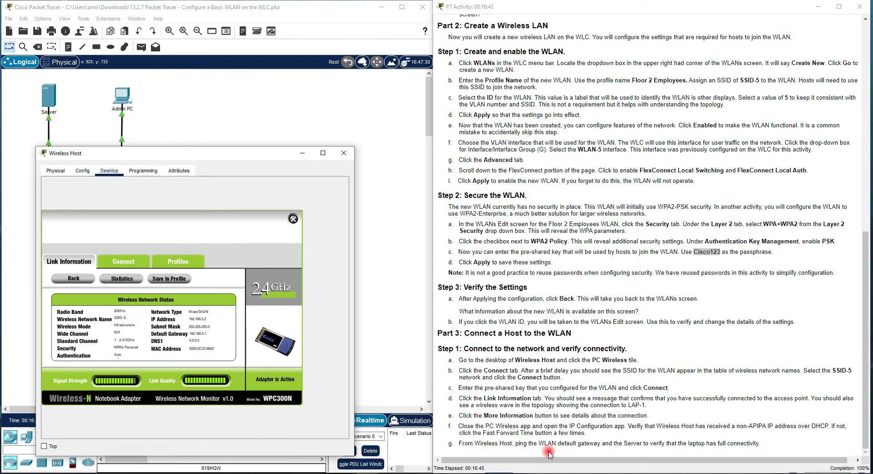
Step: Close PC Wireless, reposition the Wireless Host window, and scroll the instructions to the top
click(293, 219)
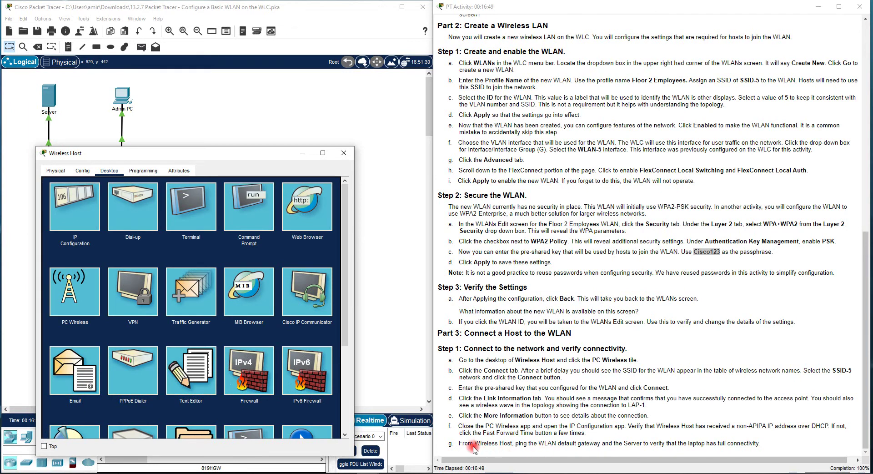
drag(270, 159, 557, 170)
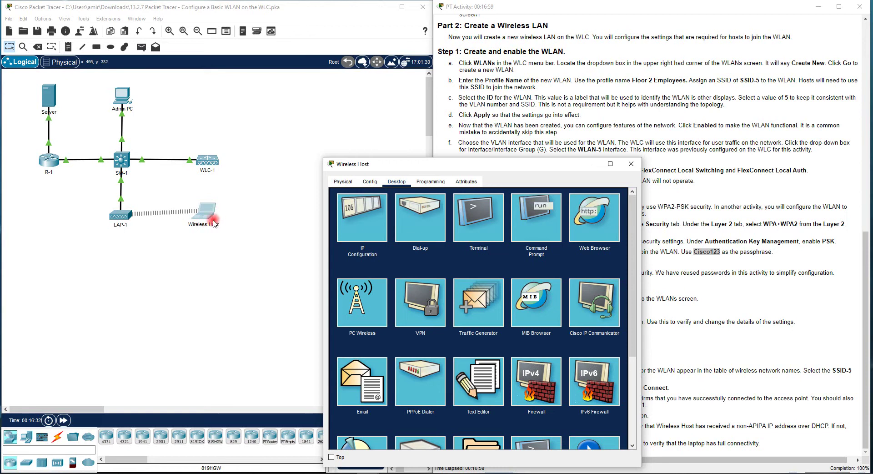
drag(434, 164, 393, 154)
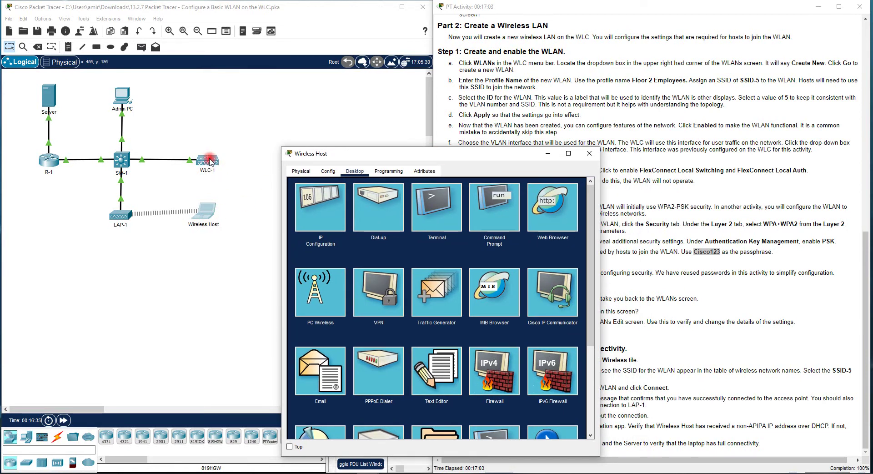
drag(445, 152, 295, 130)
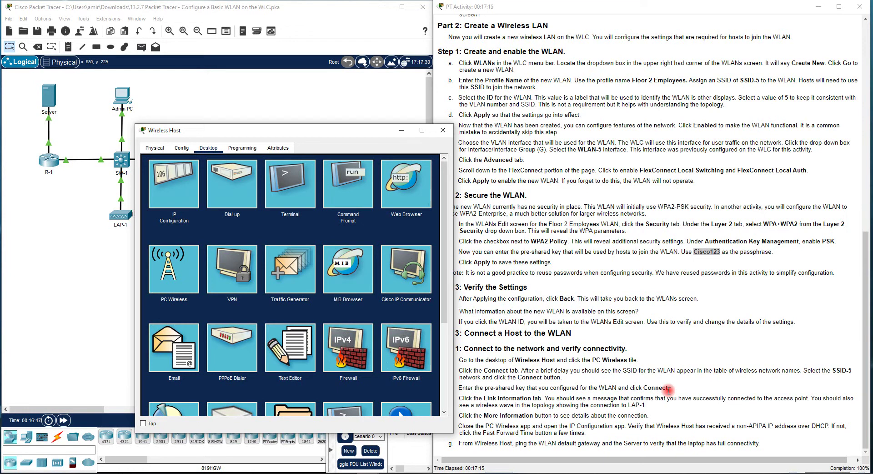
scroll(669, 389, up, 15)
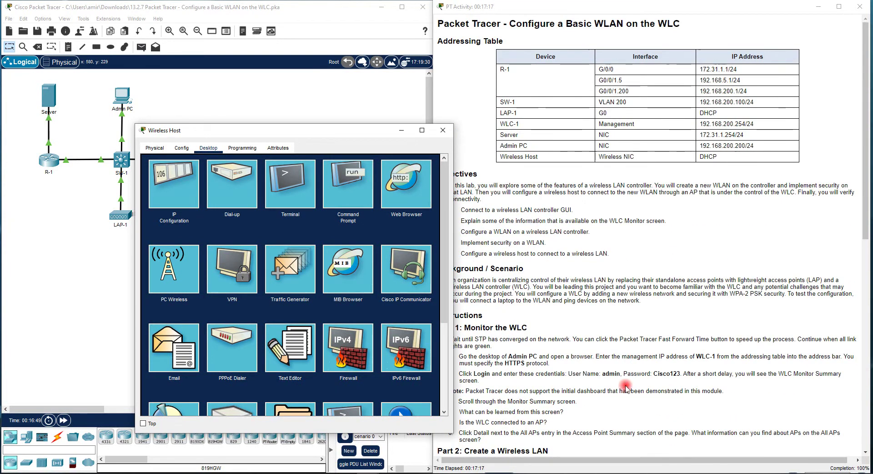
Step: Open the Wireless Host's Command Prompt and shift its window to the left
click(364, 190)
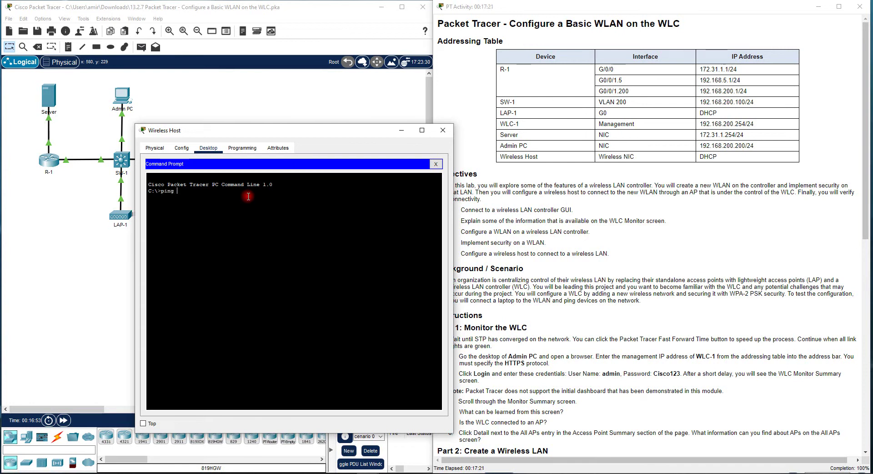
drag(319, 131, 293, 129)
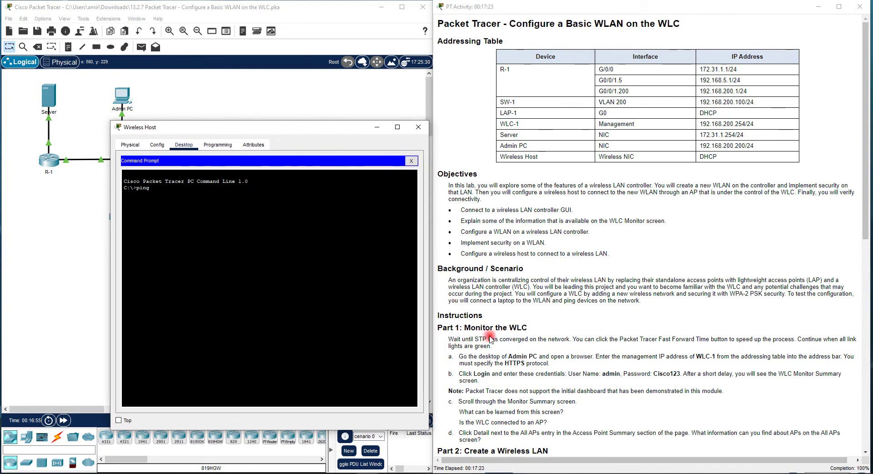
scroll(573, 433, down, 1)
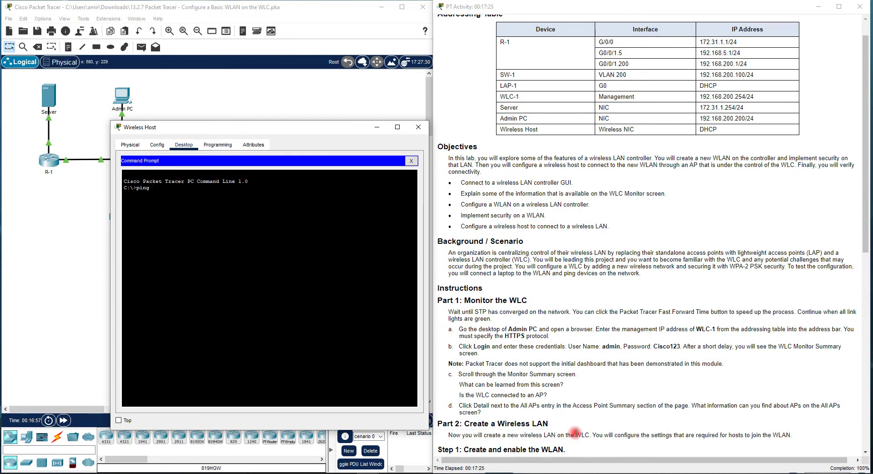
scroll(524, 444, down, 10)
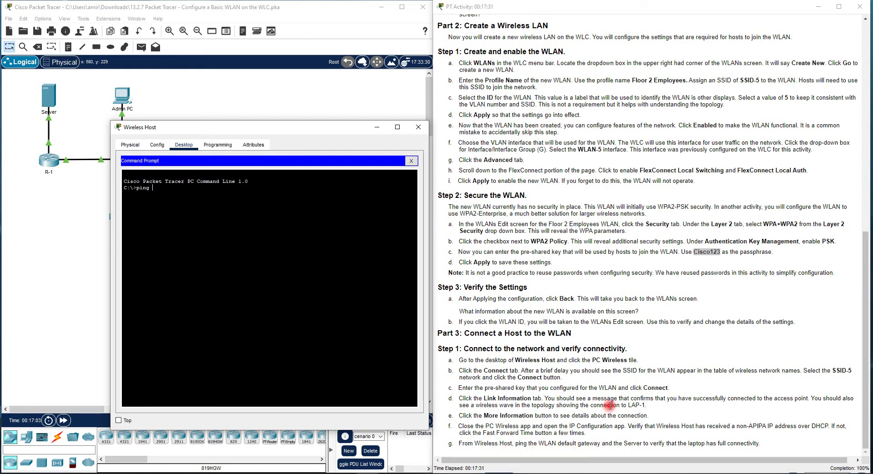
scroll(608, 401, up, 3)
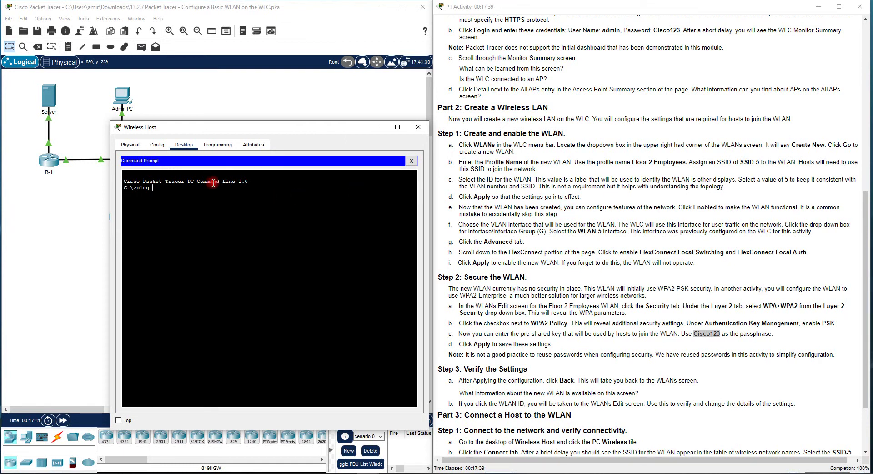
click(131, 145)
click(183, 144)
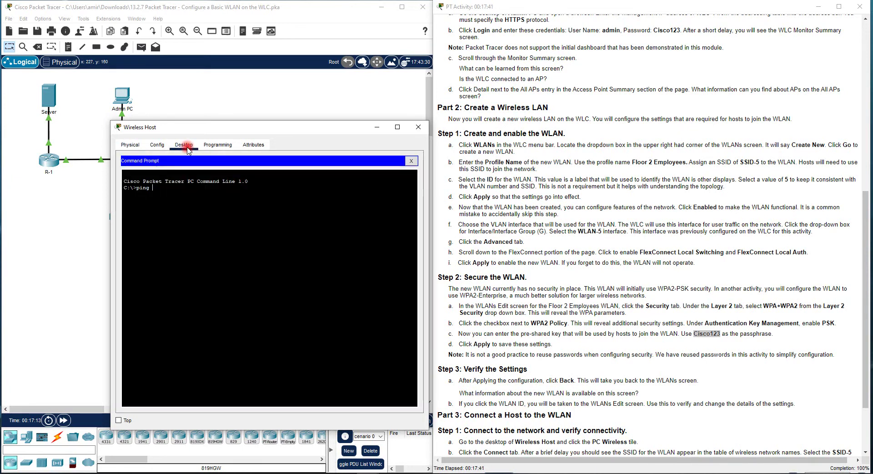
Step: Confirm in IP Configuration that the host received 192.168.5.2 with gateway 192.168.5.1
click(411, 161)
click(136, 175)
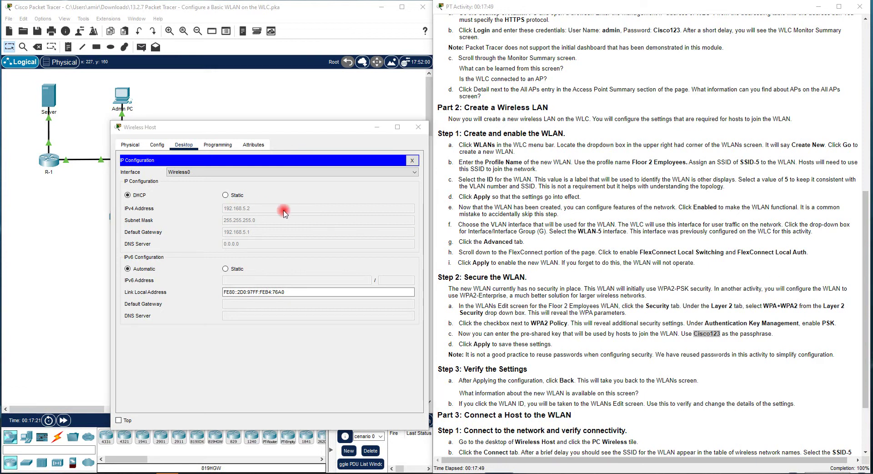
click(413, 160)
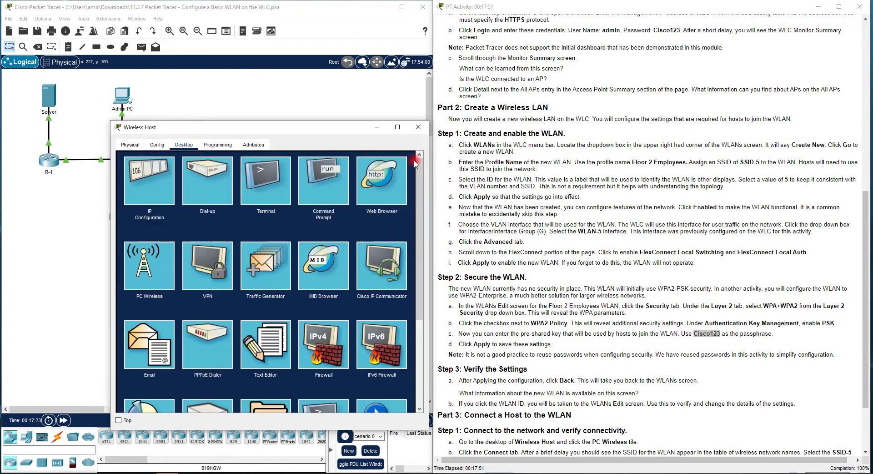
Step: Ping the Server at 172.31.1.254 from the Wireless Host's Command Prompt
click(335, 180)
text(ping  )
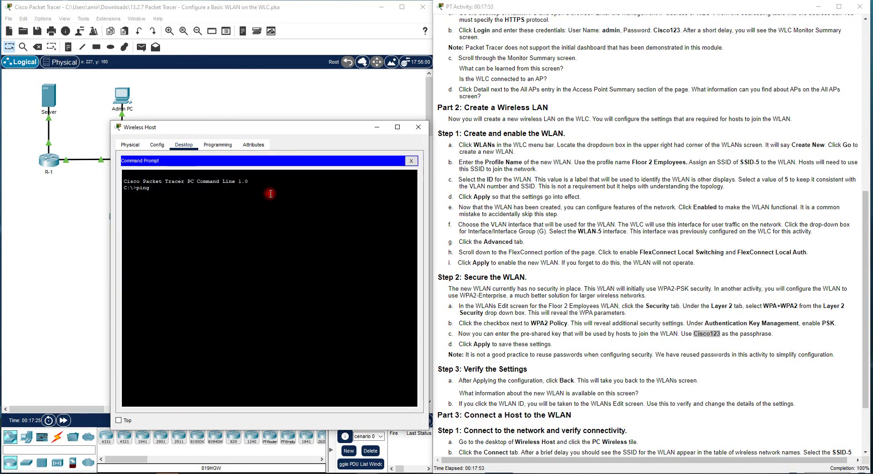
text(172.31.1.254)
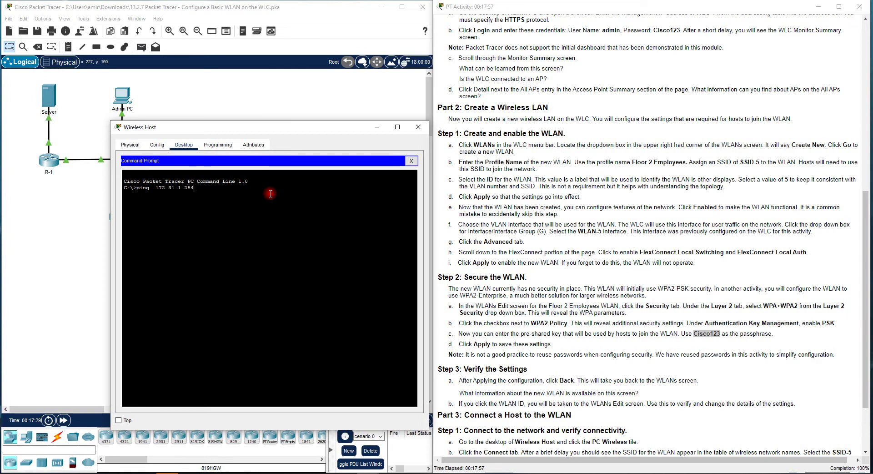
scroll(644, 182, up, 8)
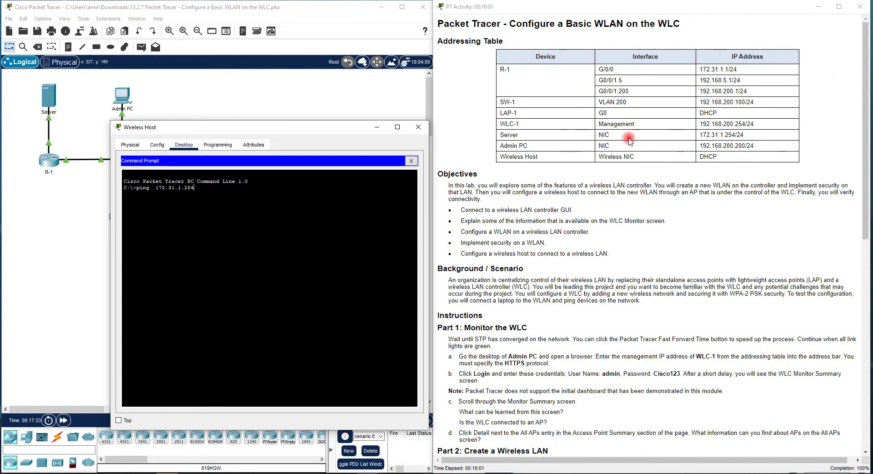
drag(521, 137, 737, 135)
click(202, 190)
key(Return)
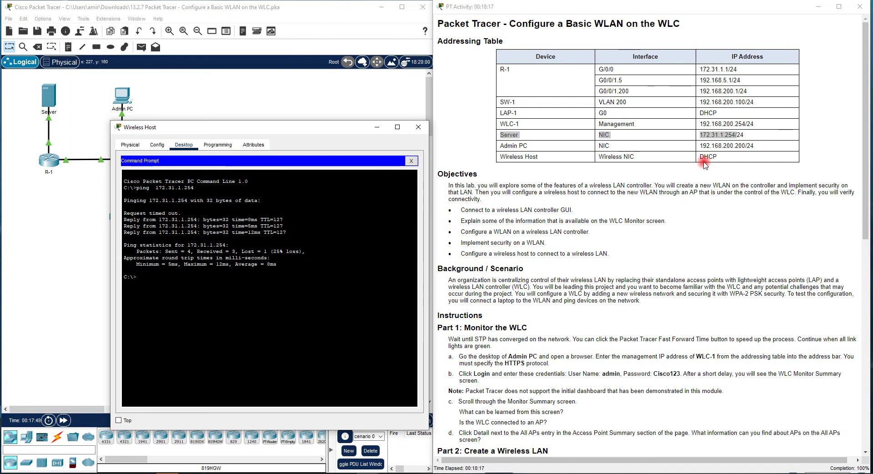
Step: Ping WLC-1 at 192.168.200.254, copying its address from the Addressing Table
click(743, 124)
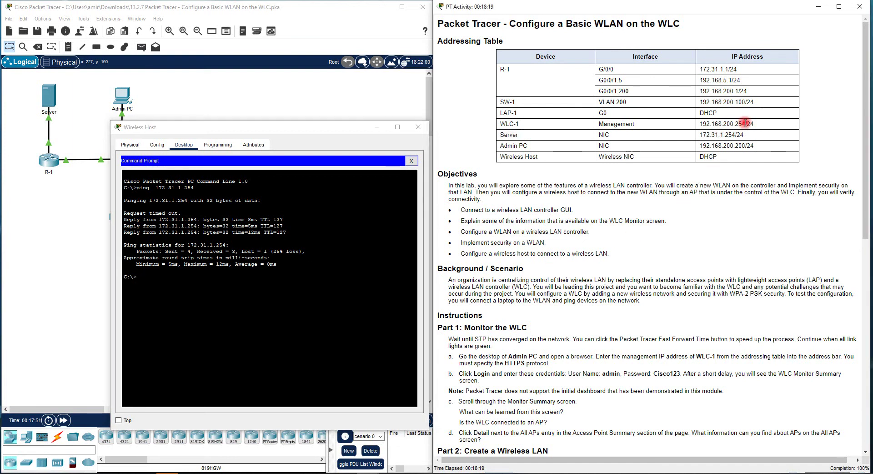
mouse_move(743, 124)
mouse_down()
mouse_move(701, 123)
mouse_move(748, 122)
mouse_up()
right_click(740, 123)
click(749, 134)
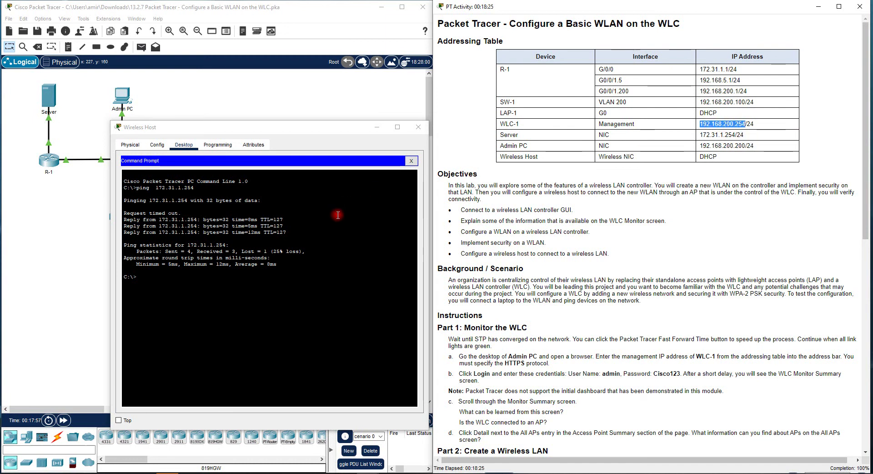
click(228, 278)
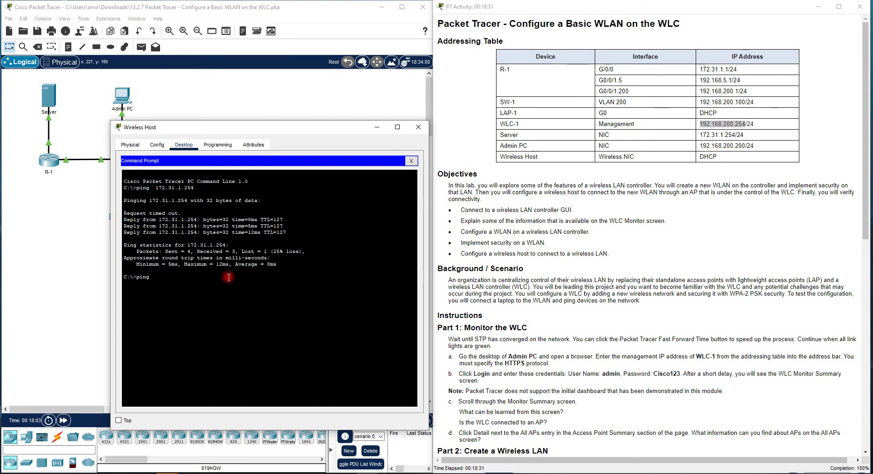
right_click(229, 277)
click(240, 293)
key(Return)
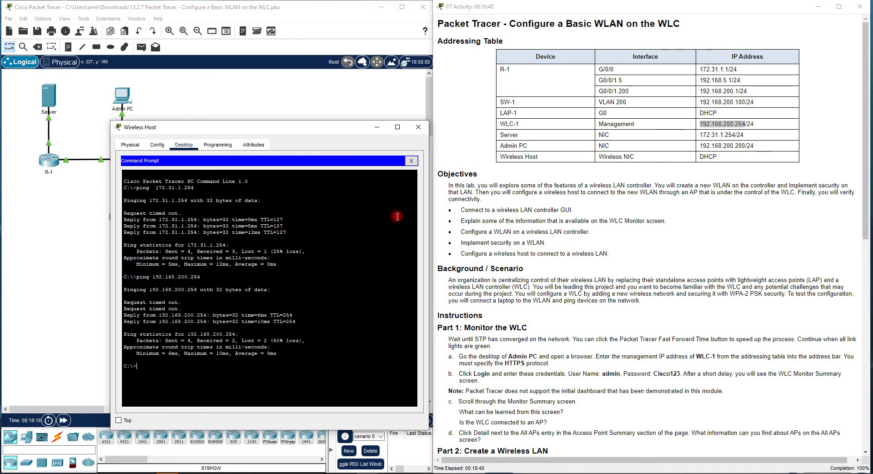
Step: Close the Wireless Host window and switch back to the lab instructions
click(418, 127)
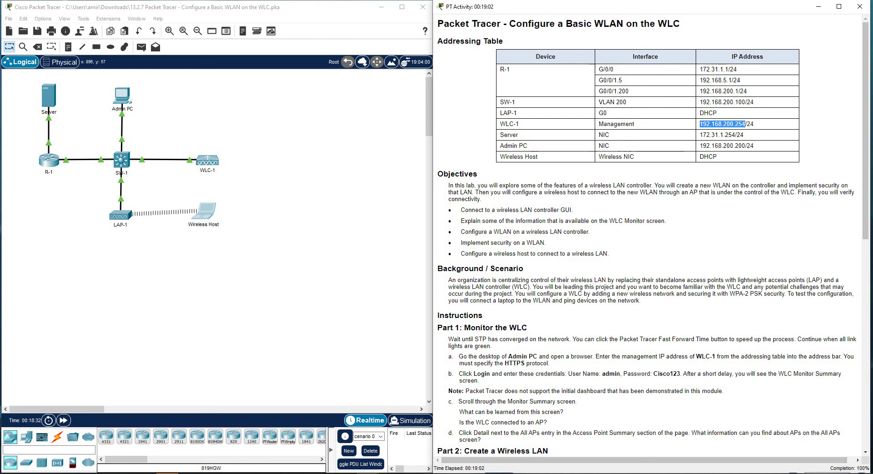
key(alt+Tab)
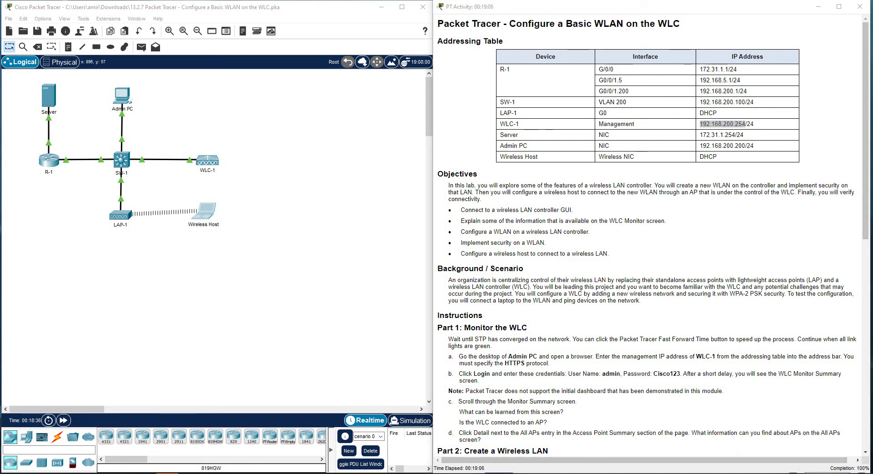